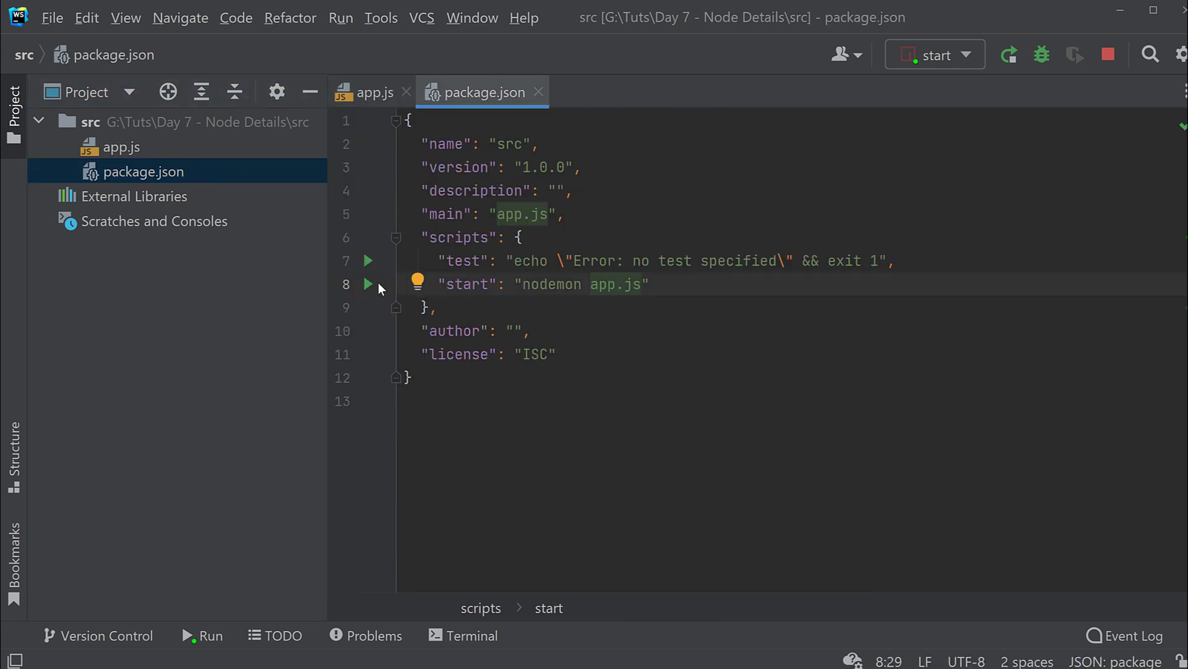
Review the nodemon start script in package.json and the request handling code in app.js.
drag(472, 284, 642, 284)
click(687, 298)
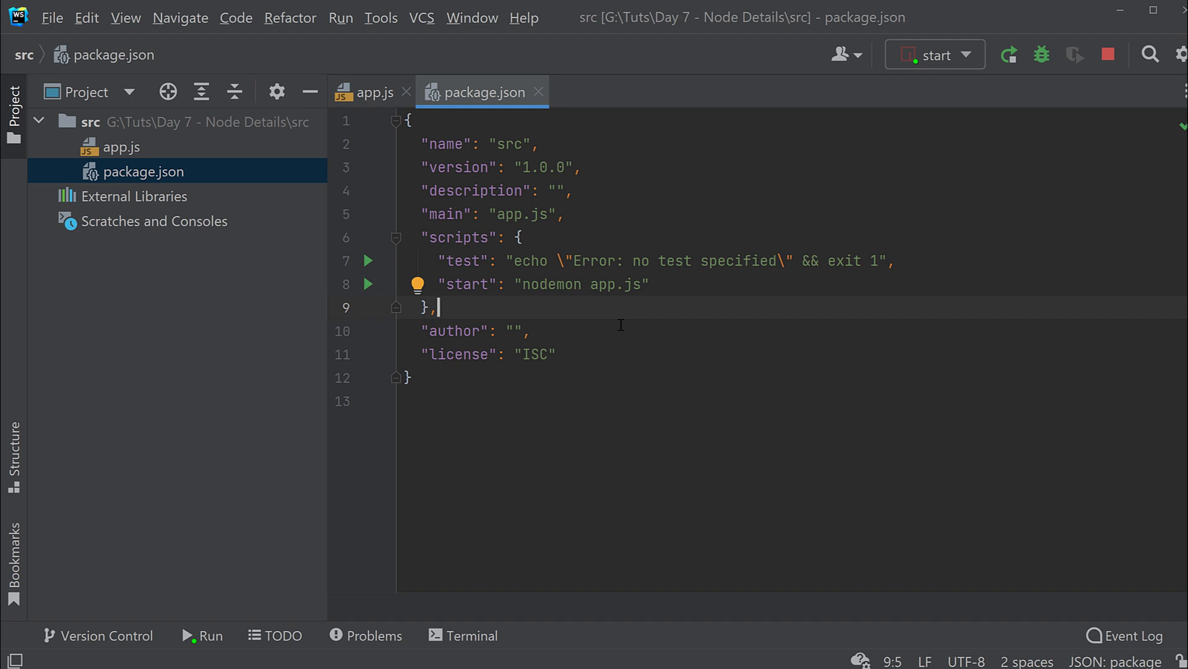
click(374, 93)
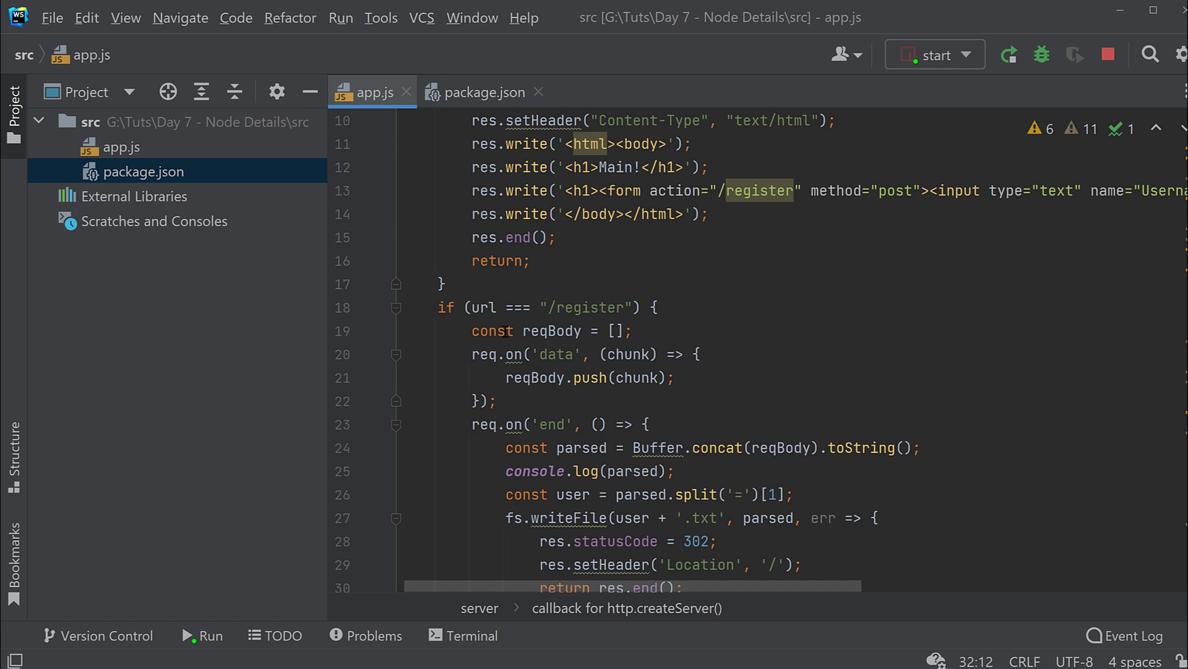
scroll(516, 335, up, 3)
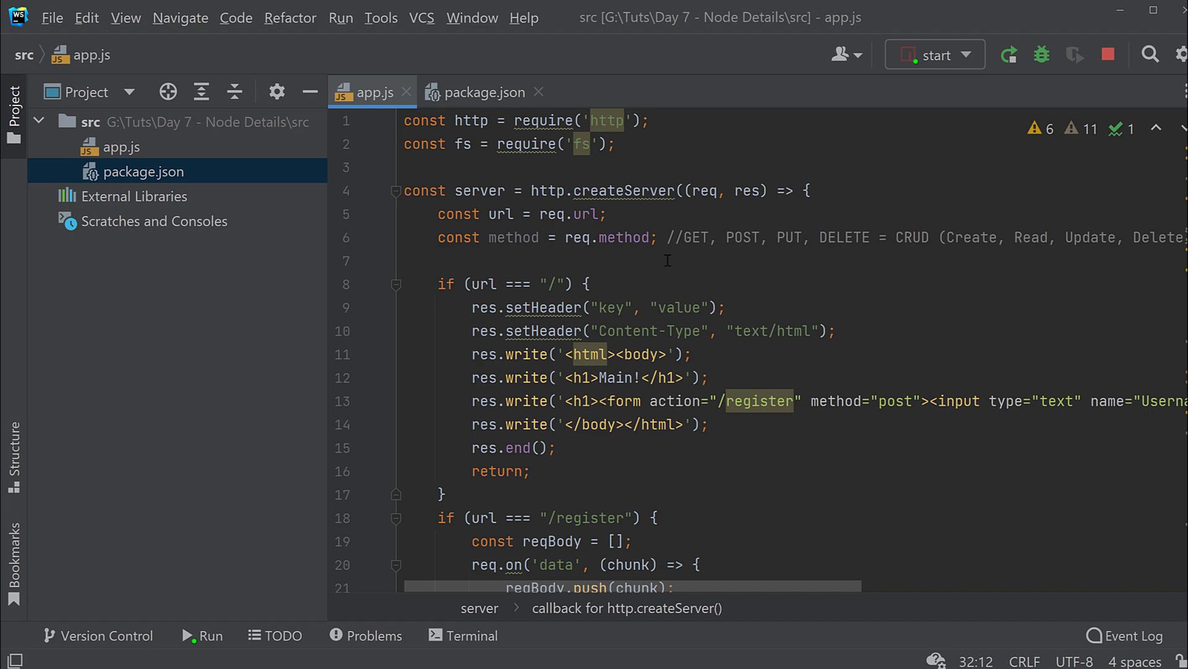
scroll(673, 217, down, 4)
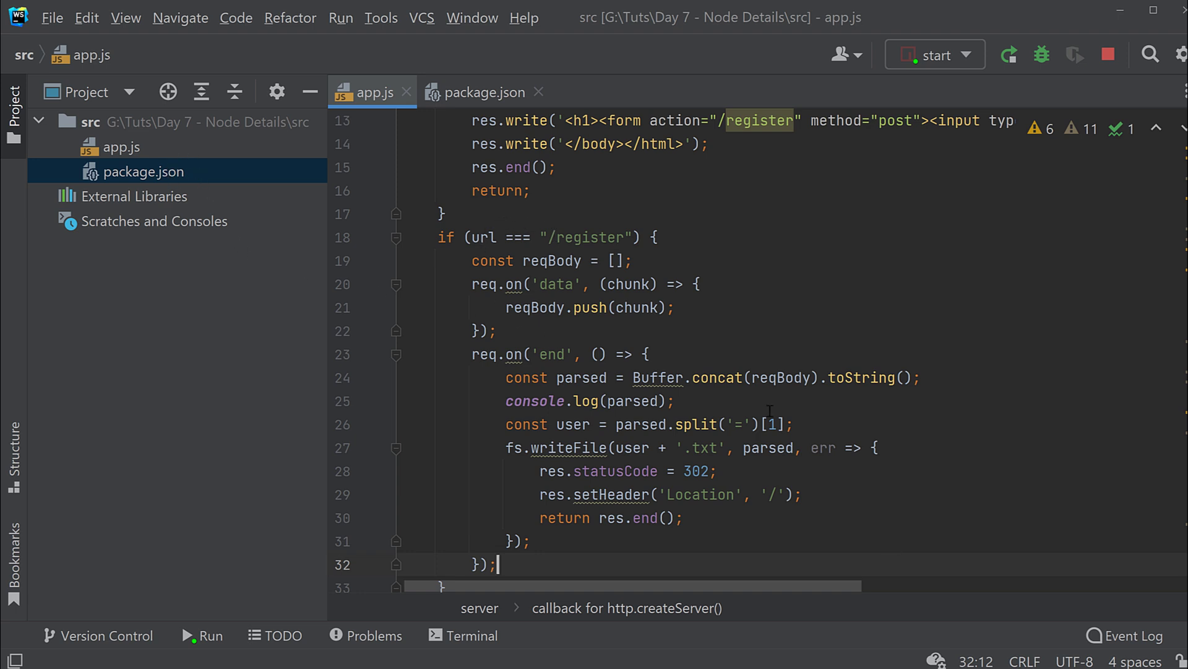
scroll(738, 334, down, 1)
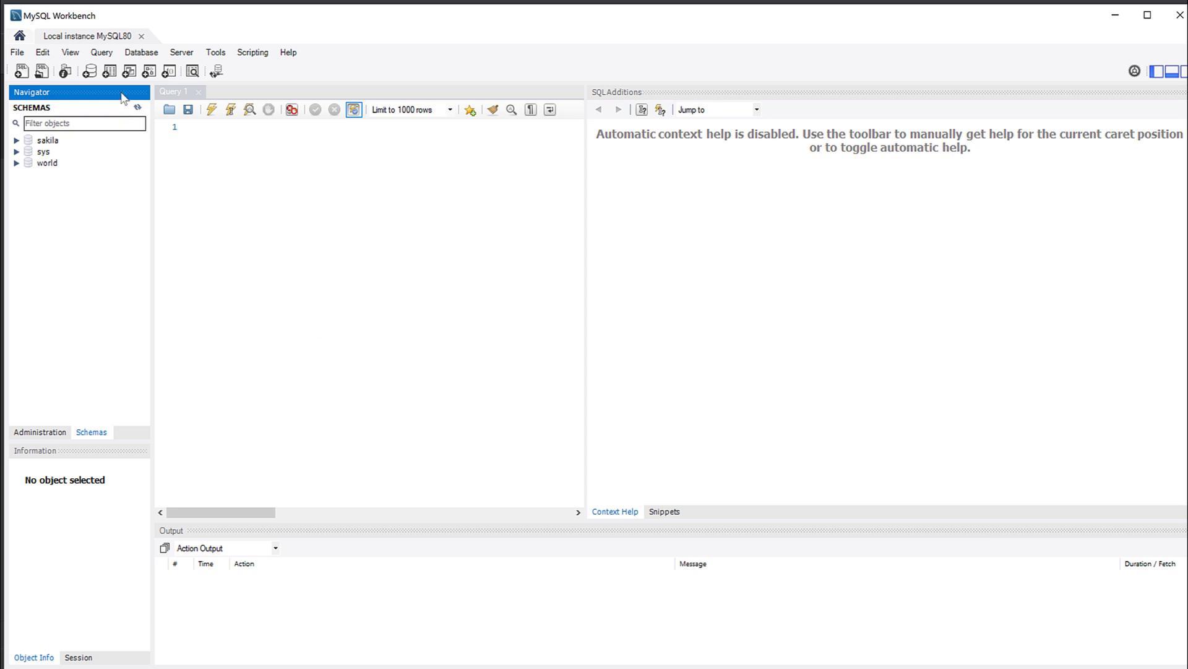
In MySQL Workbench, create a schema named node-tutorial with the default algorithm and lock type, and close its editor.
click(90, 71)
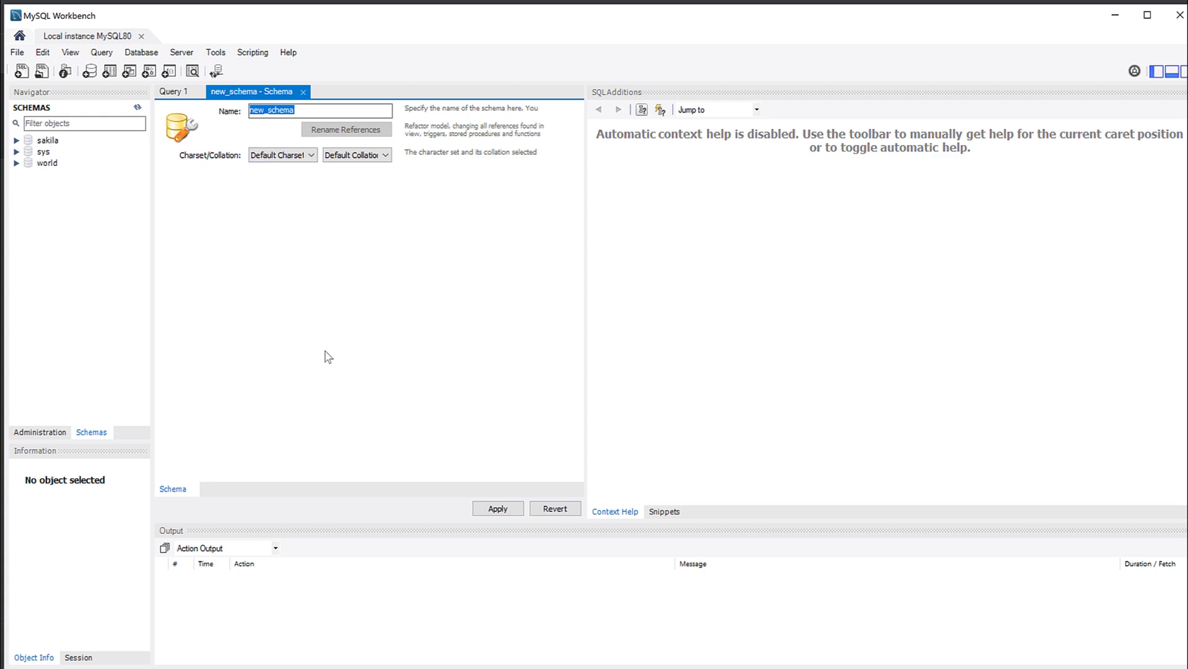
text(node-tutorial)
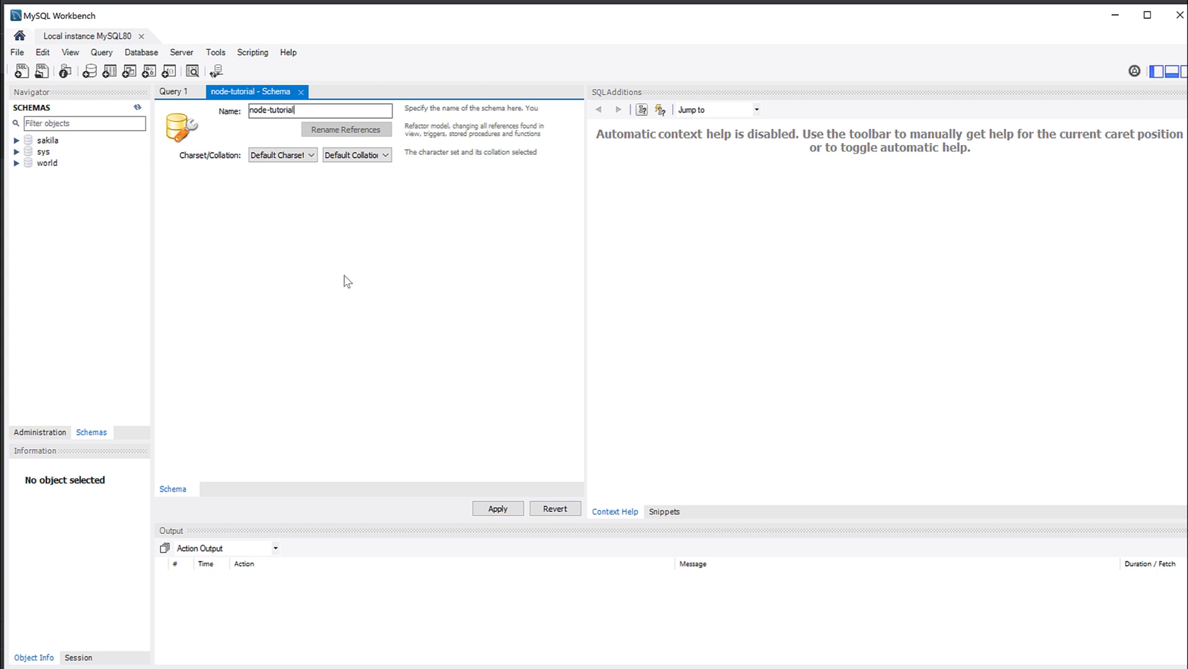
click(498, 509)
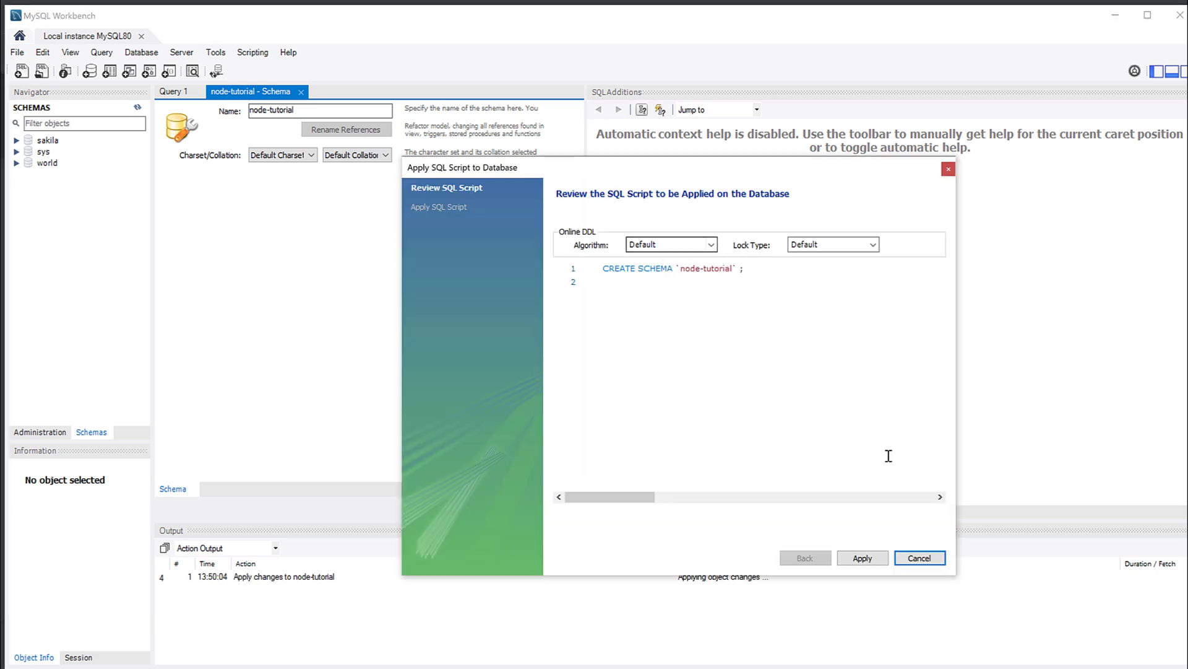
click(669, 244)
click(805, 246)
click(814, 247)
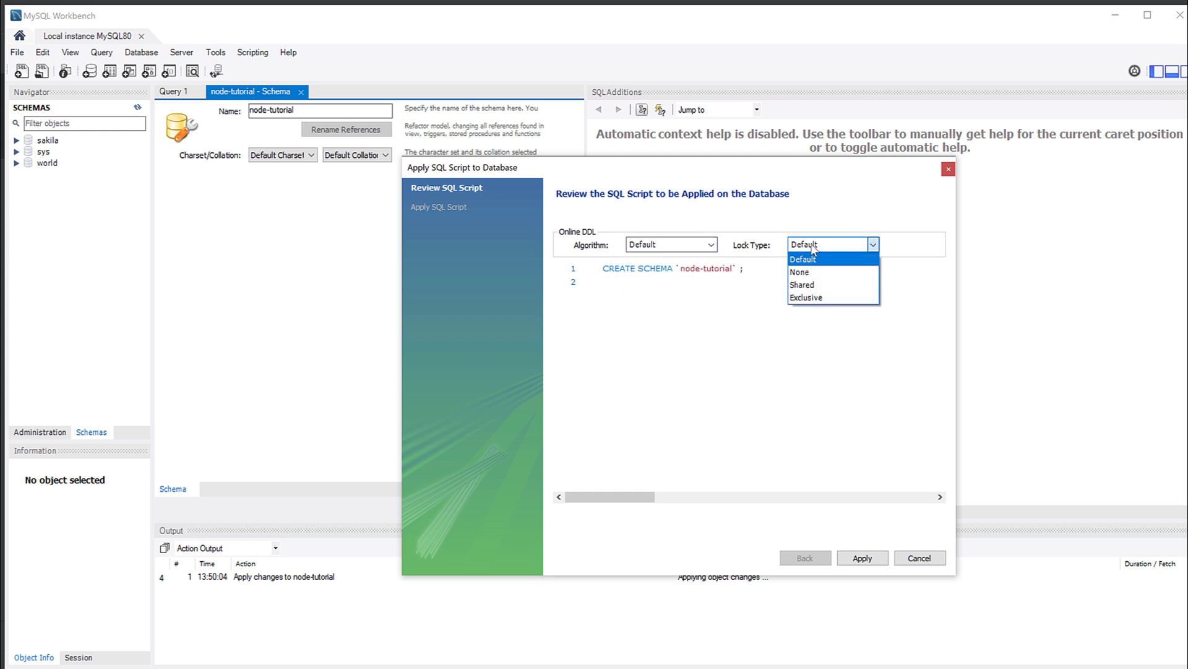
click(803, 259)
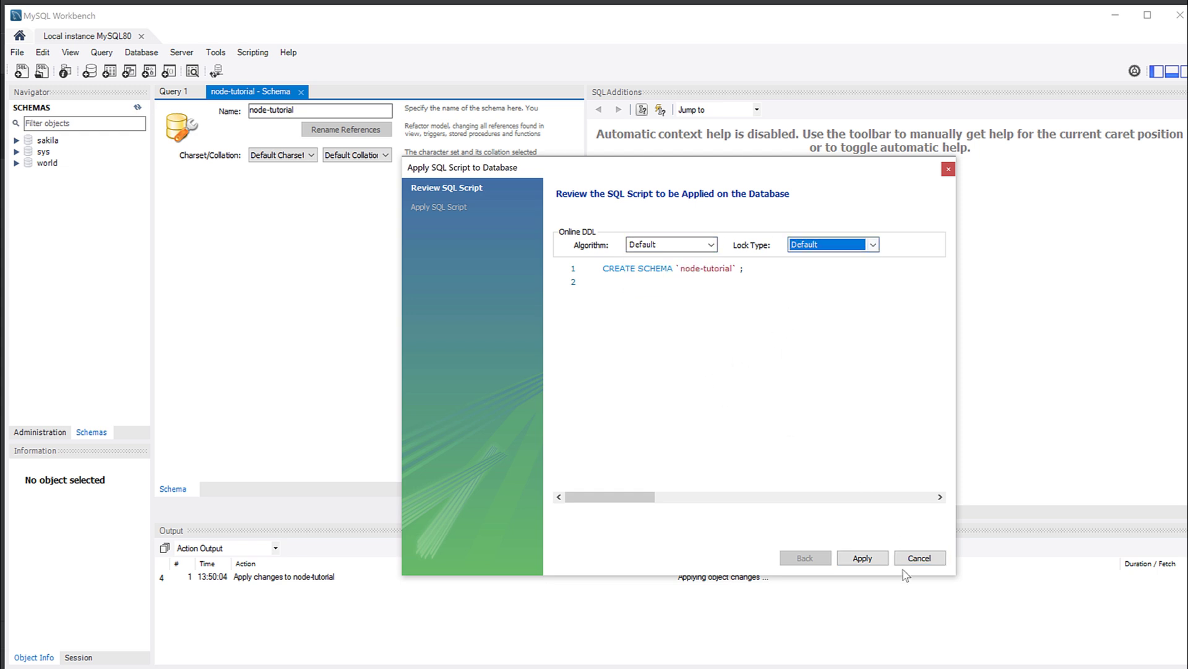
click(862, 558)
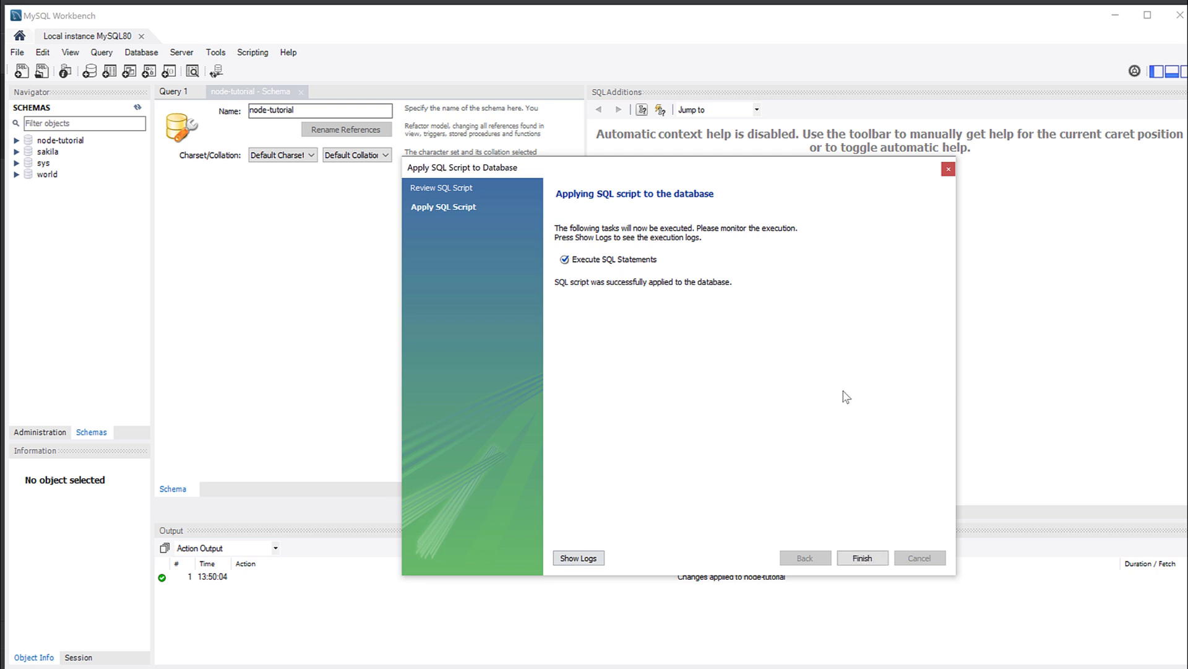
click(863, 558)
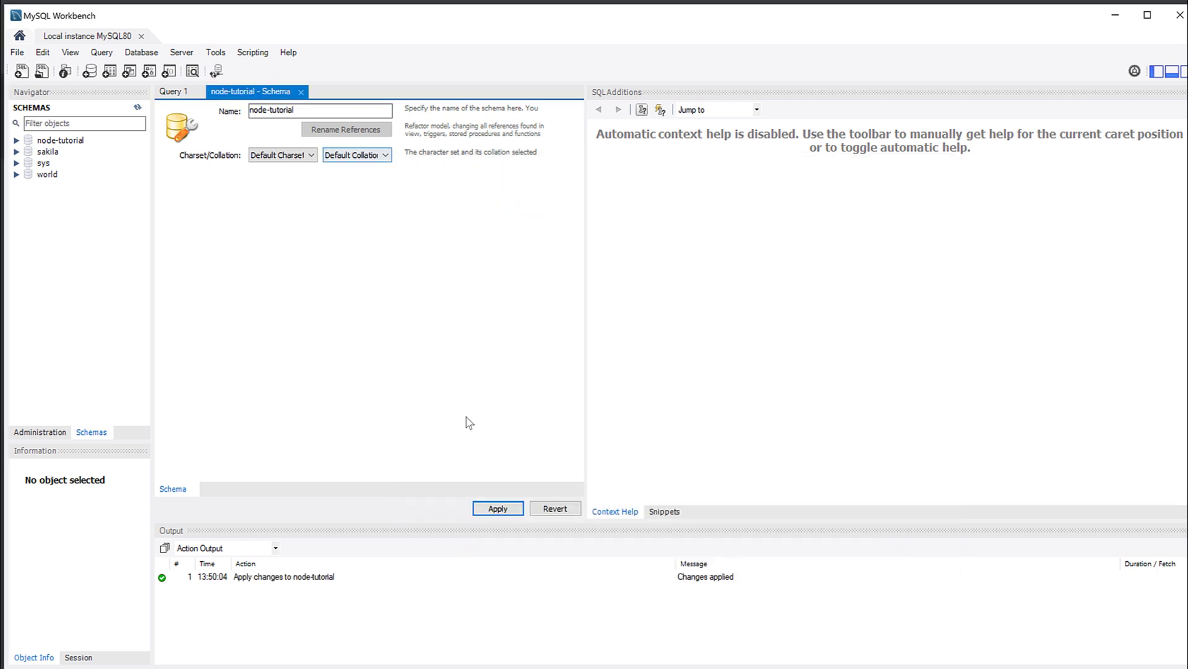
click(301, 92)
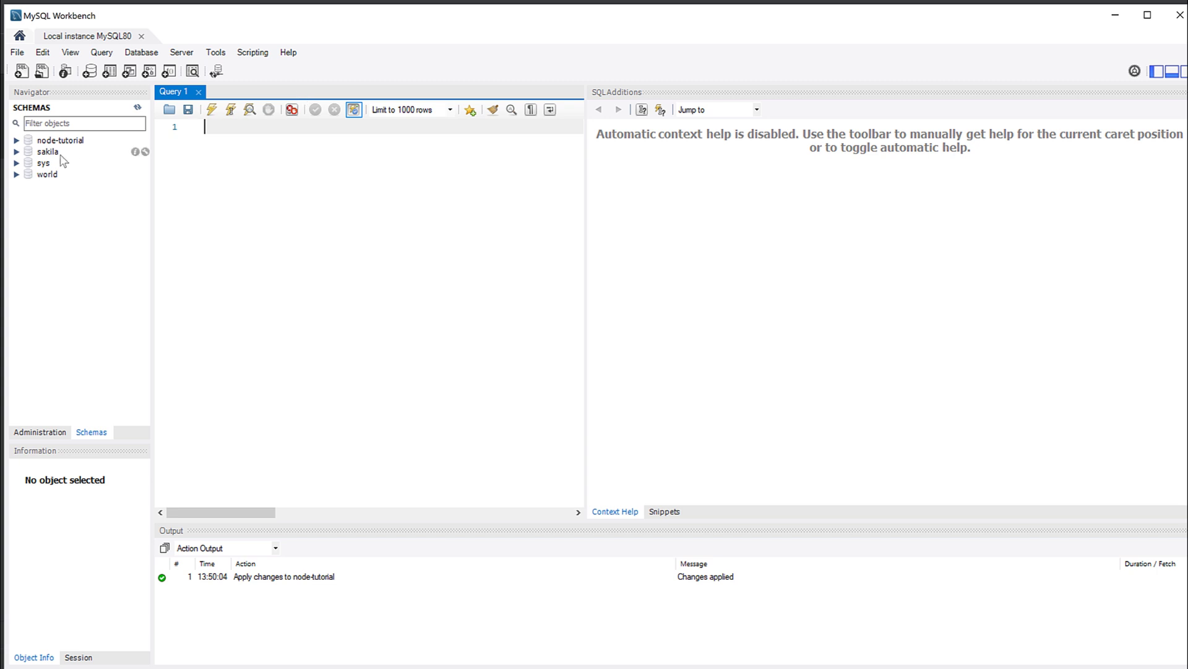
Start a new table named Users in the node-tutorial schema.
click(16, 141)
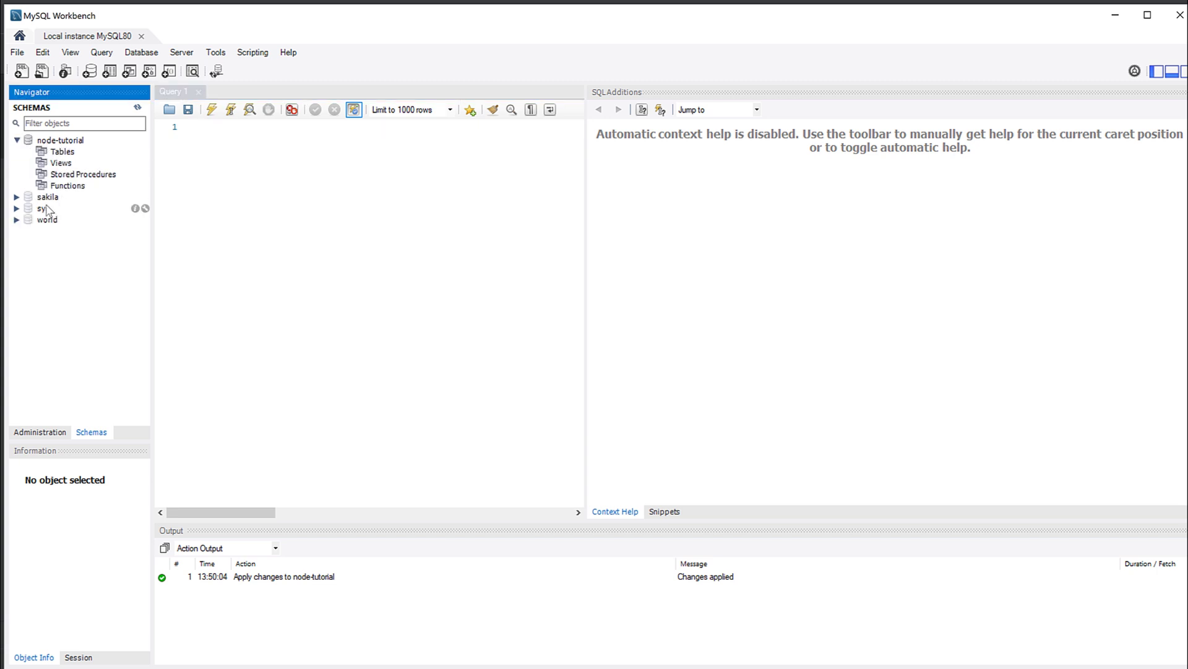
click(17, 197)
click(17, 197)
click(62, 156)
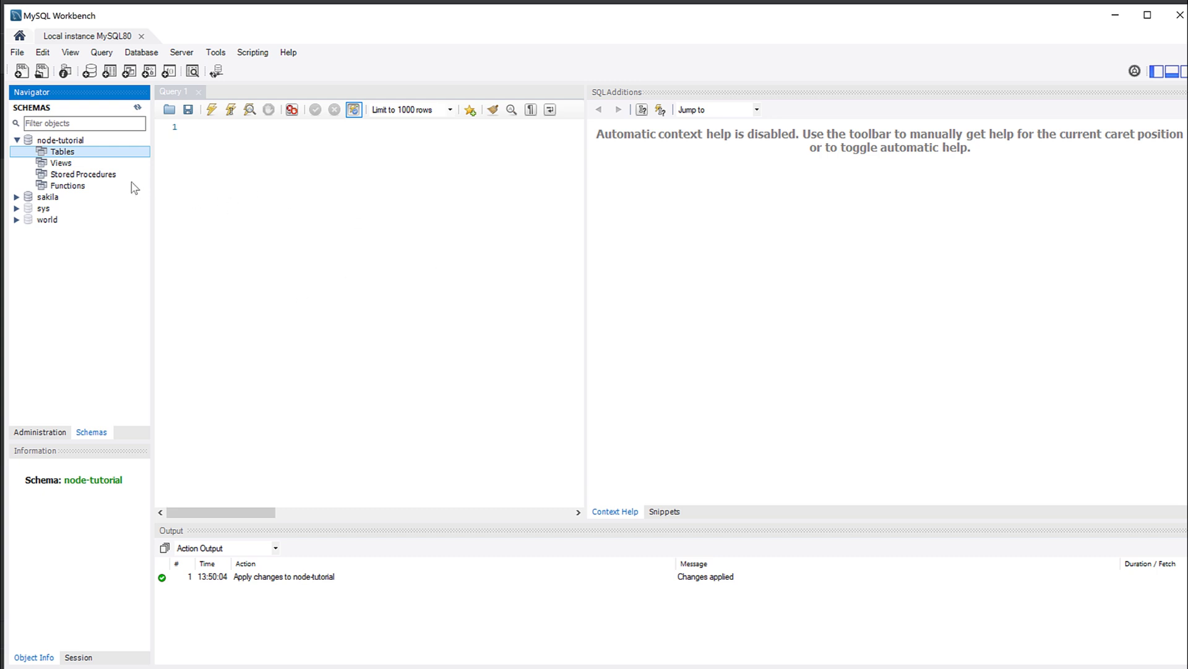
right_click(56, 155)
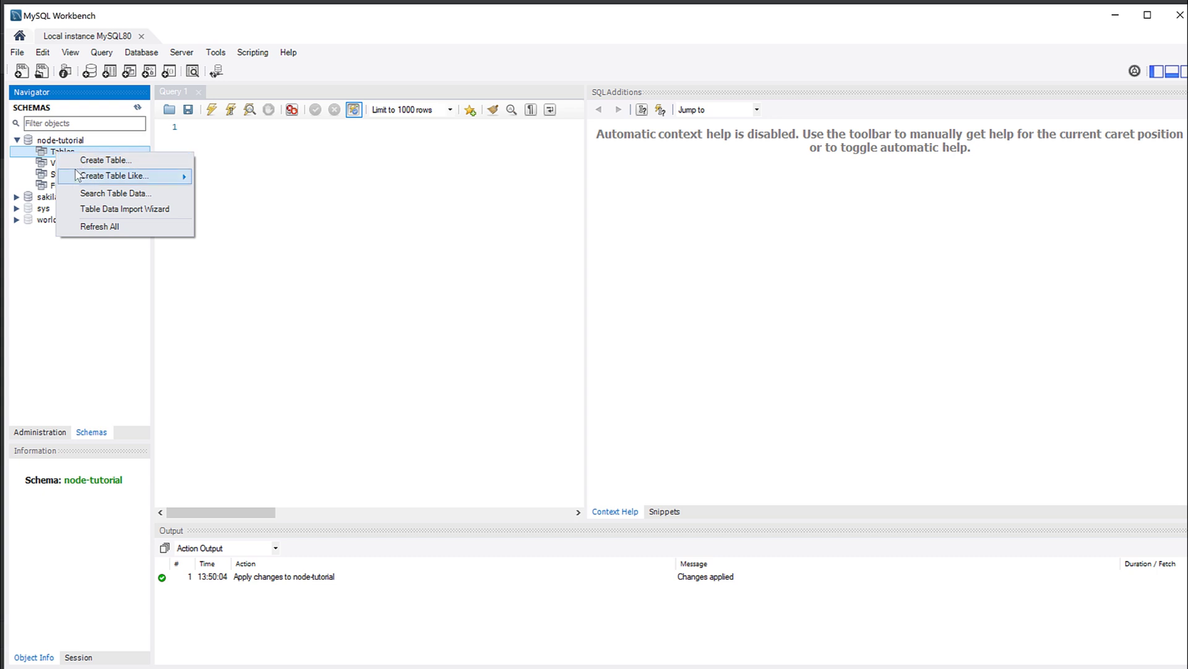
mouse_move(85, 184)
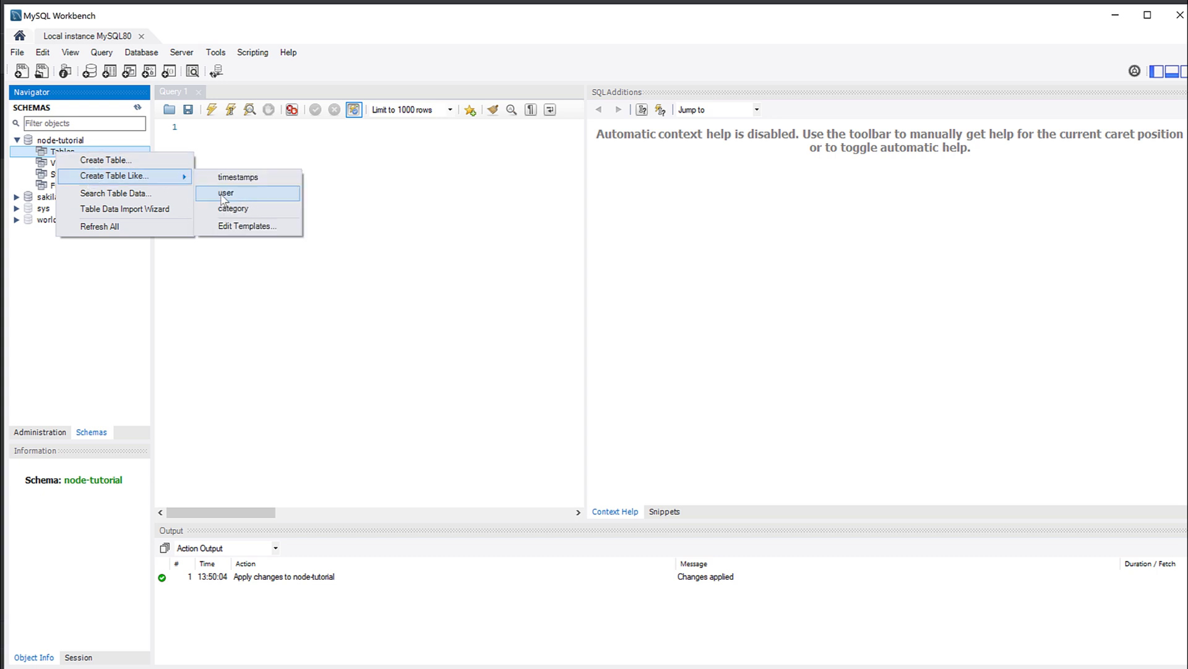
click(165, 162)
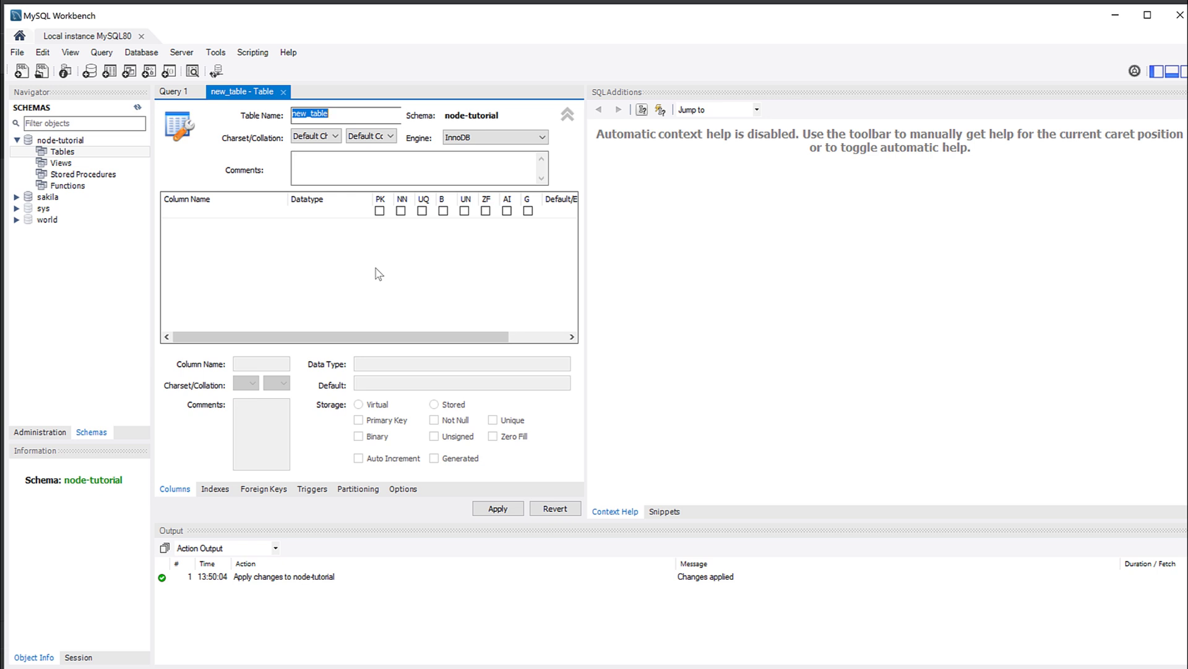
text(Users)
click(316, 136)
click(315, 136)
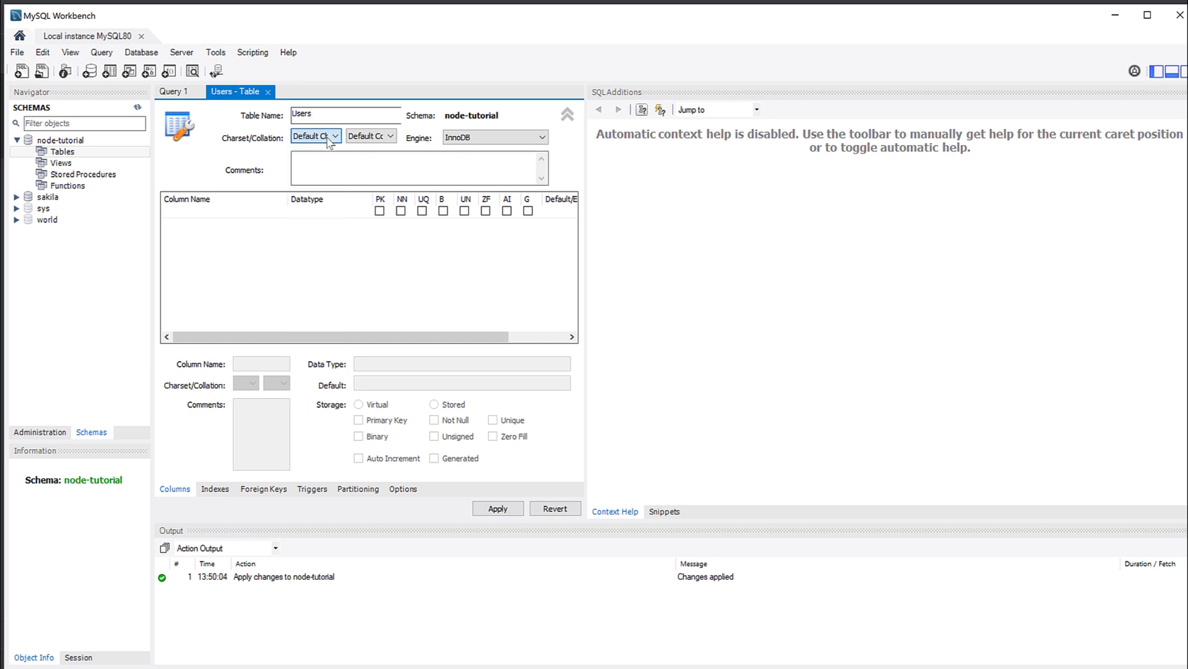
click(378, 140)
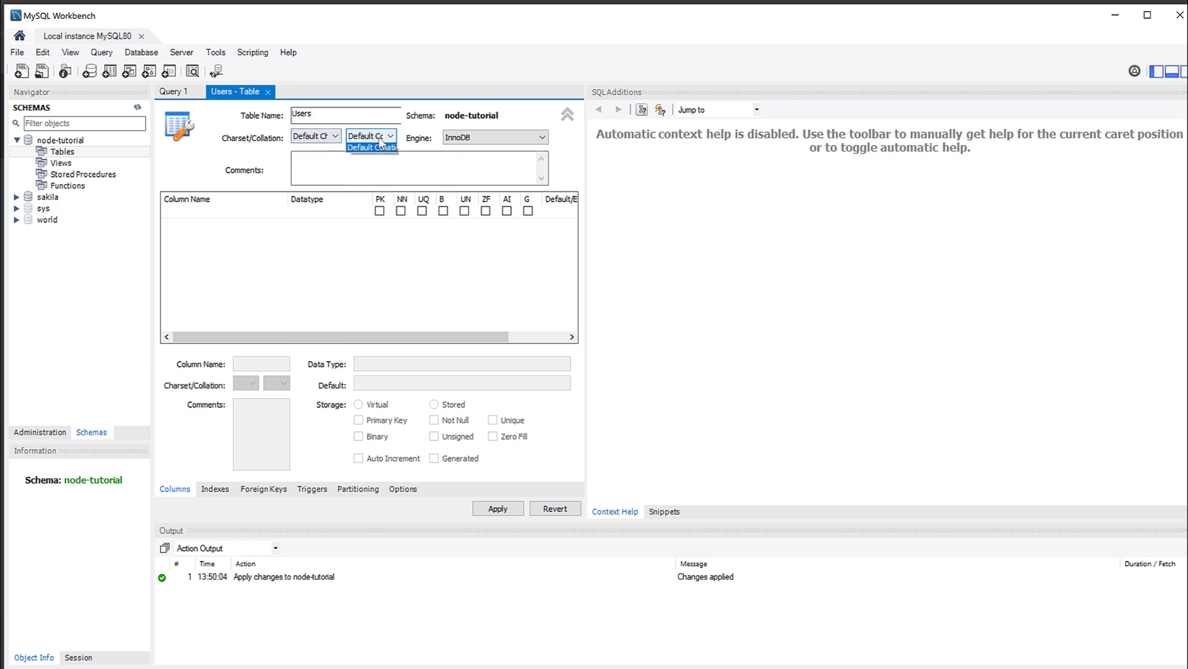
click(458, 139)
click(460, 140)
click(461, 138)
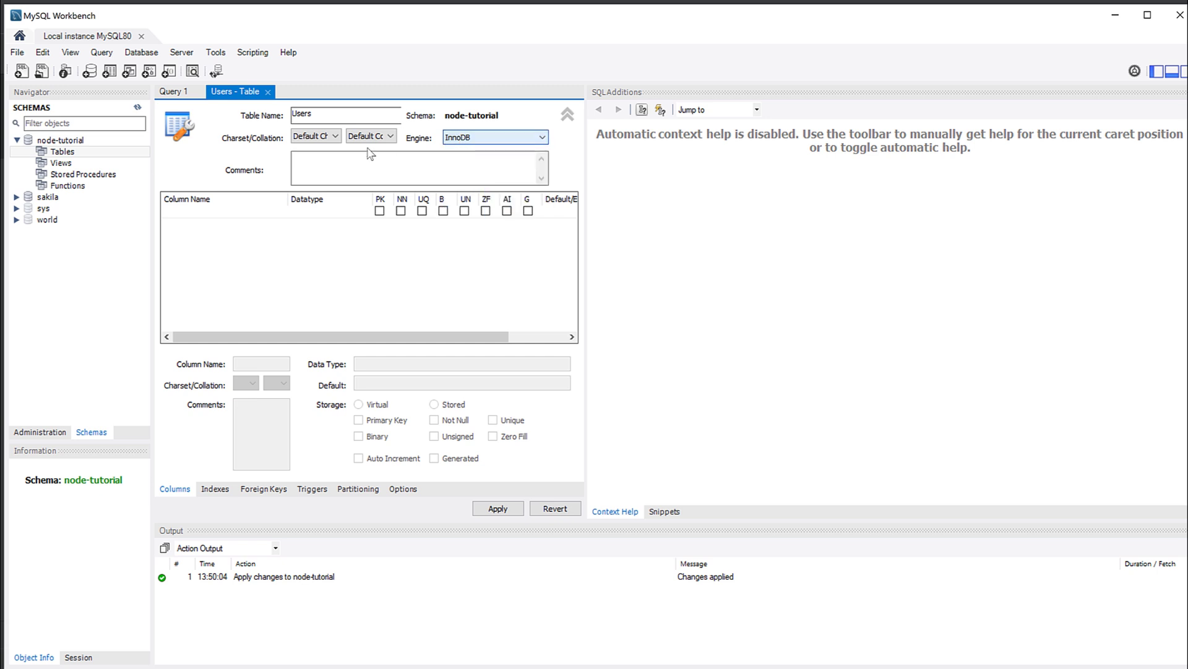
Add an INT column named ID to the table as primary key, not null, unique, unsigned and auto-incrementing.
click(229, 236)
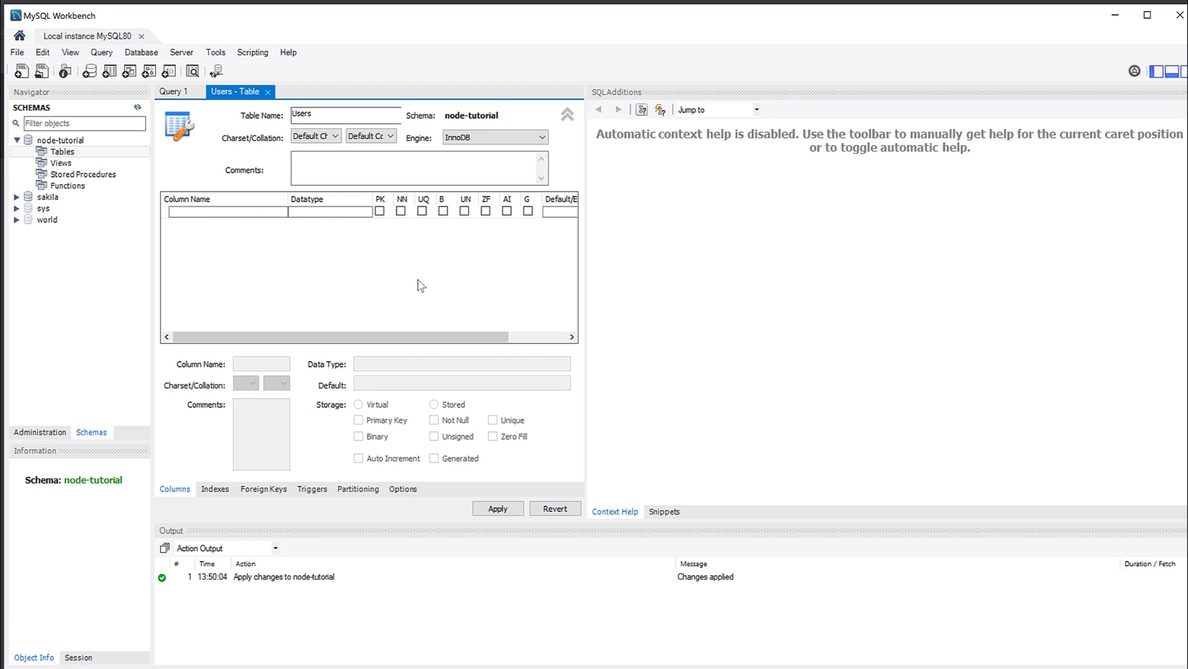
click(233, 214)
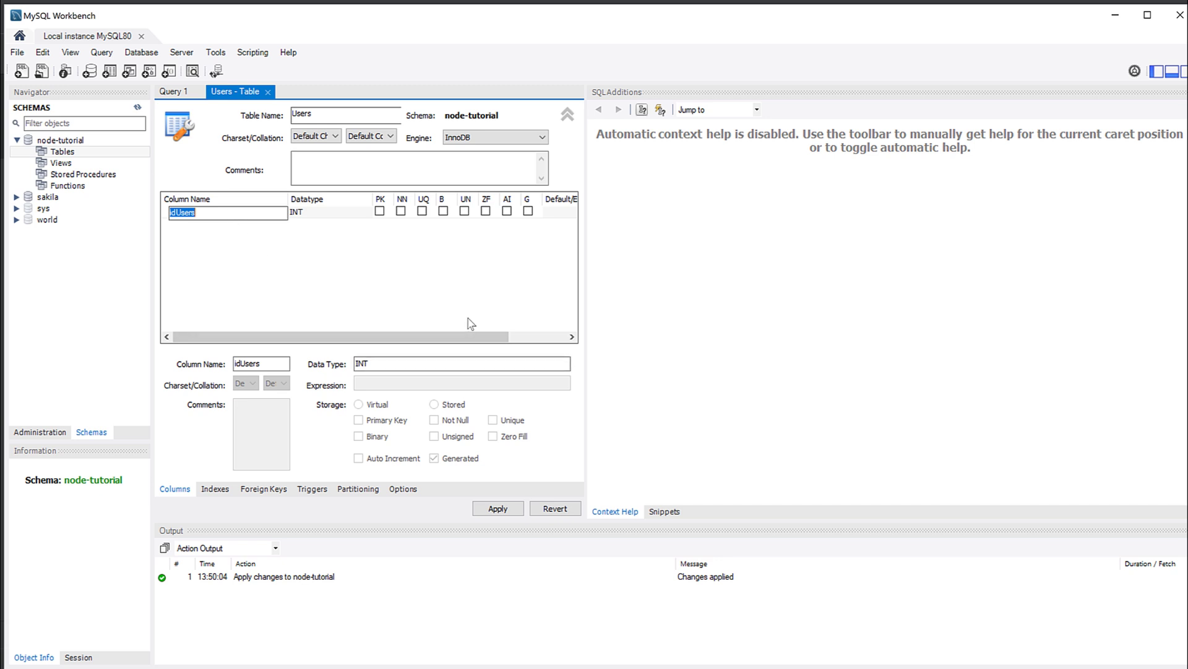
text(ID)
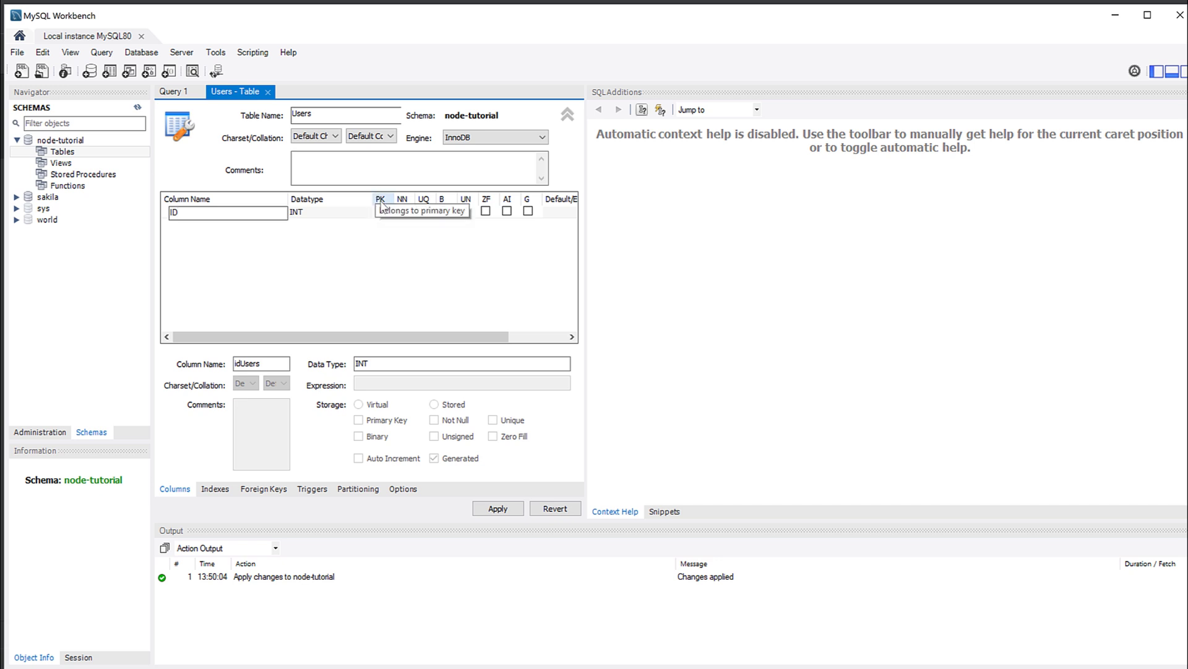
click(401, 211)
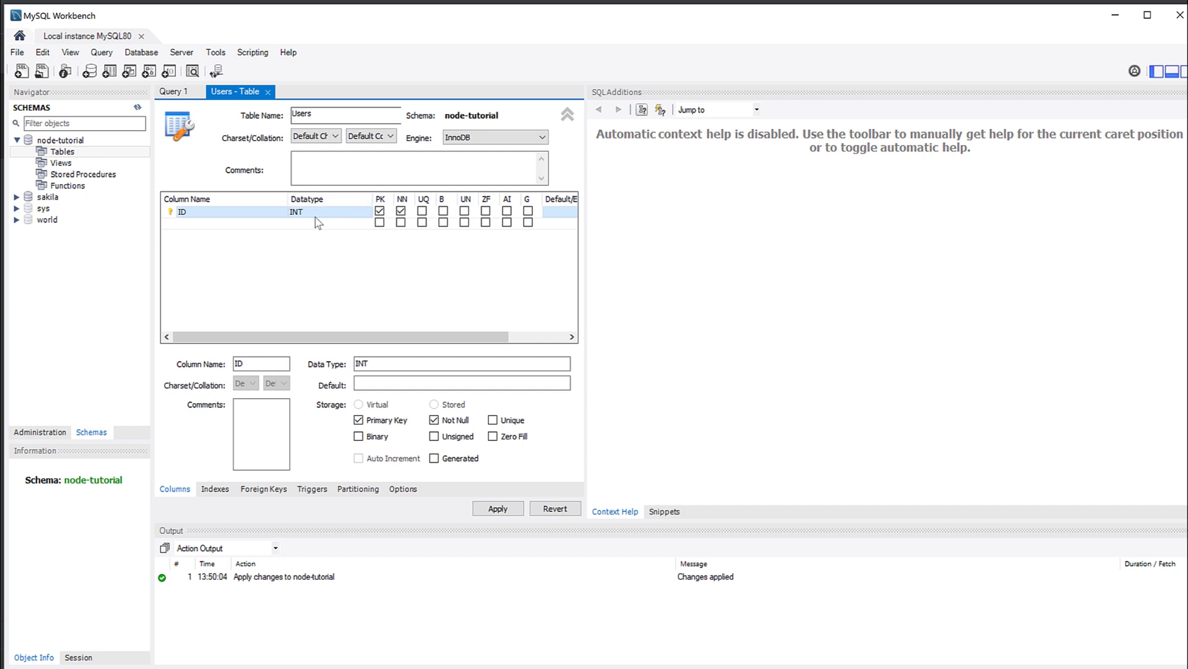
click(422, 210)
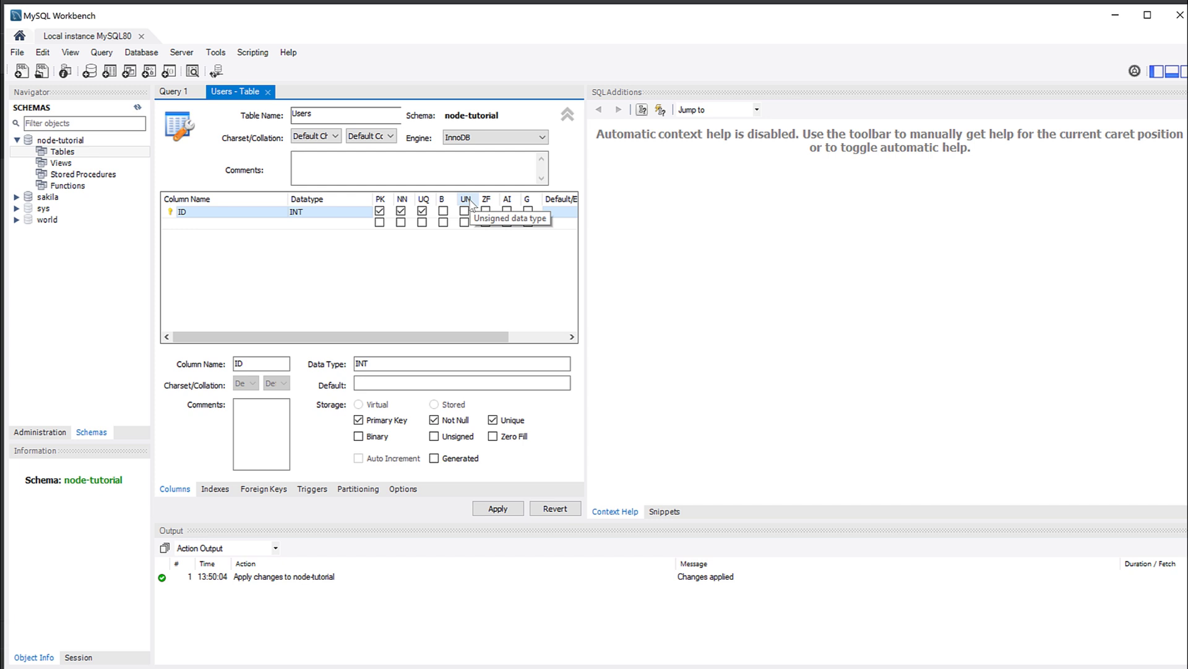
click(464, 210)
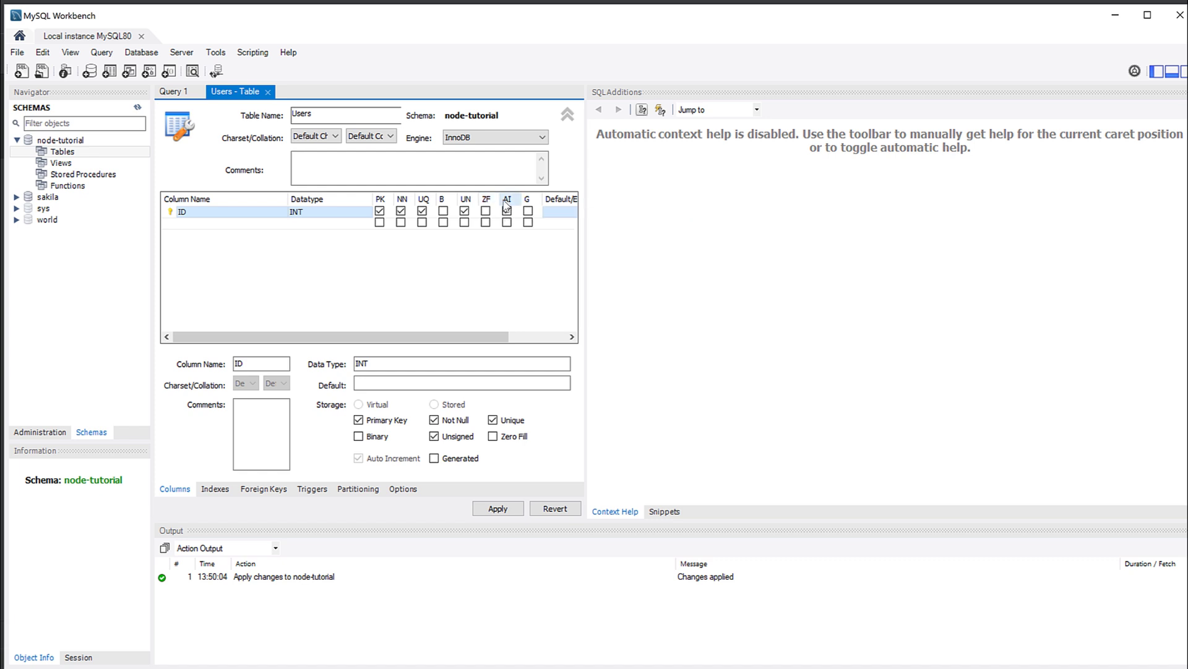
click(507, 211)
Add a second column named Username with the data type VARCHAR(45).
click(239, 223)
click(227, 226)
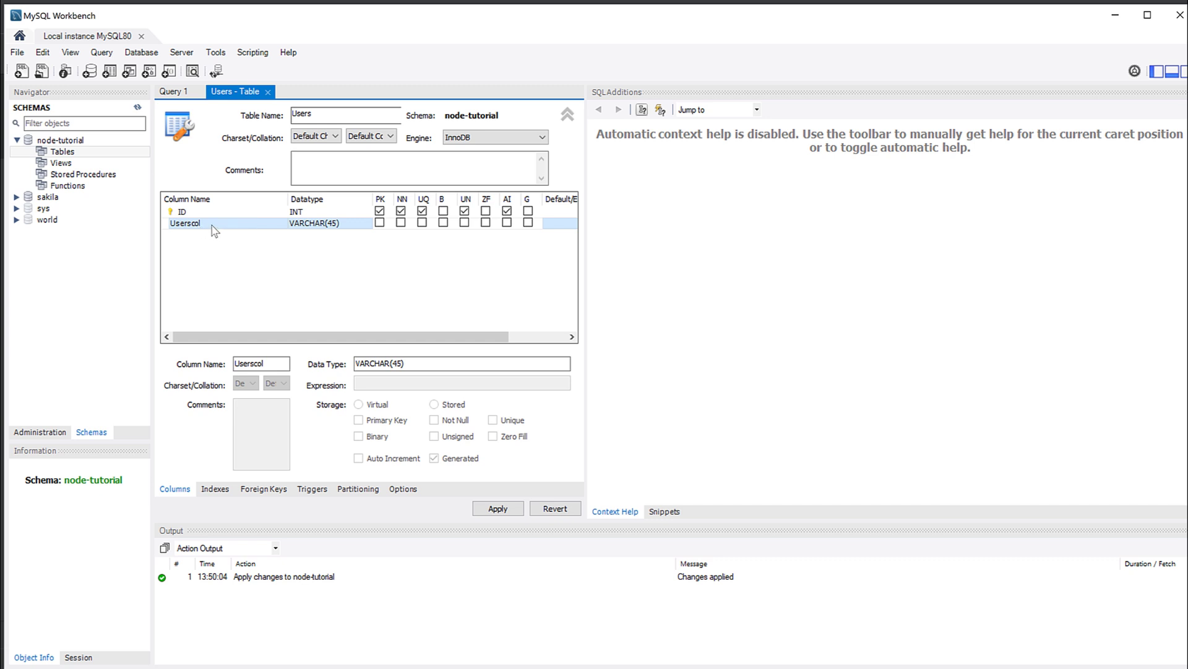
double_click(211, 224)
key(End)
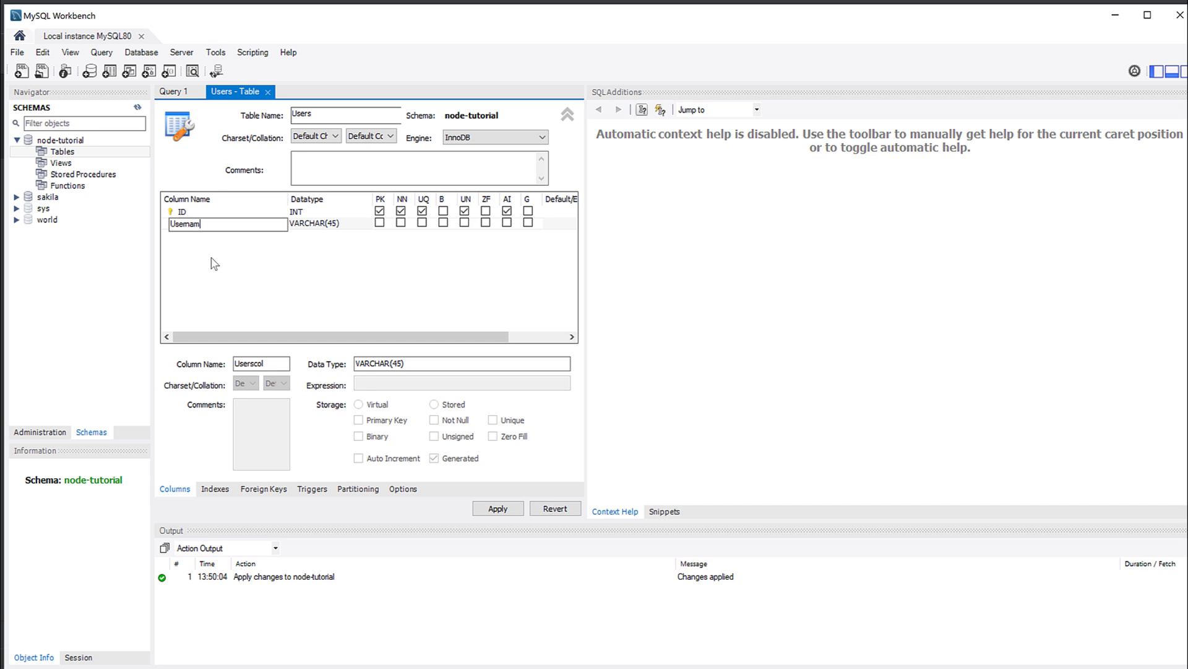
key(Tab)
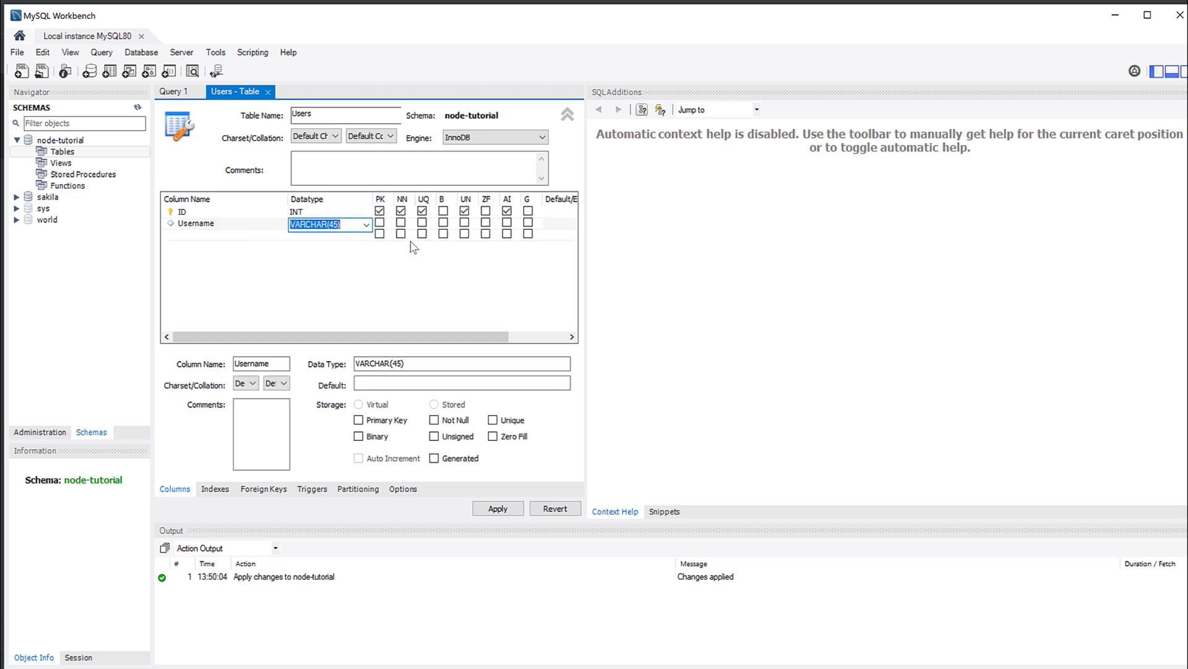
click(366, 224)
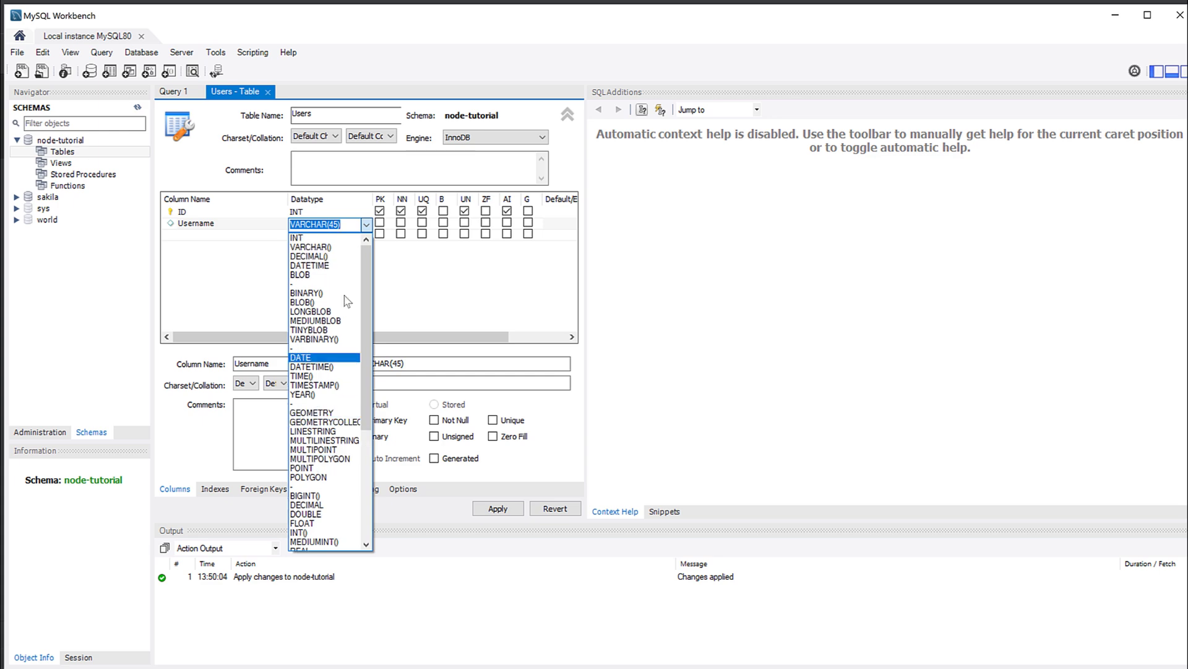
click(344, 224)
click(224, 275)
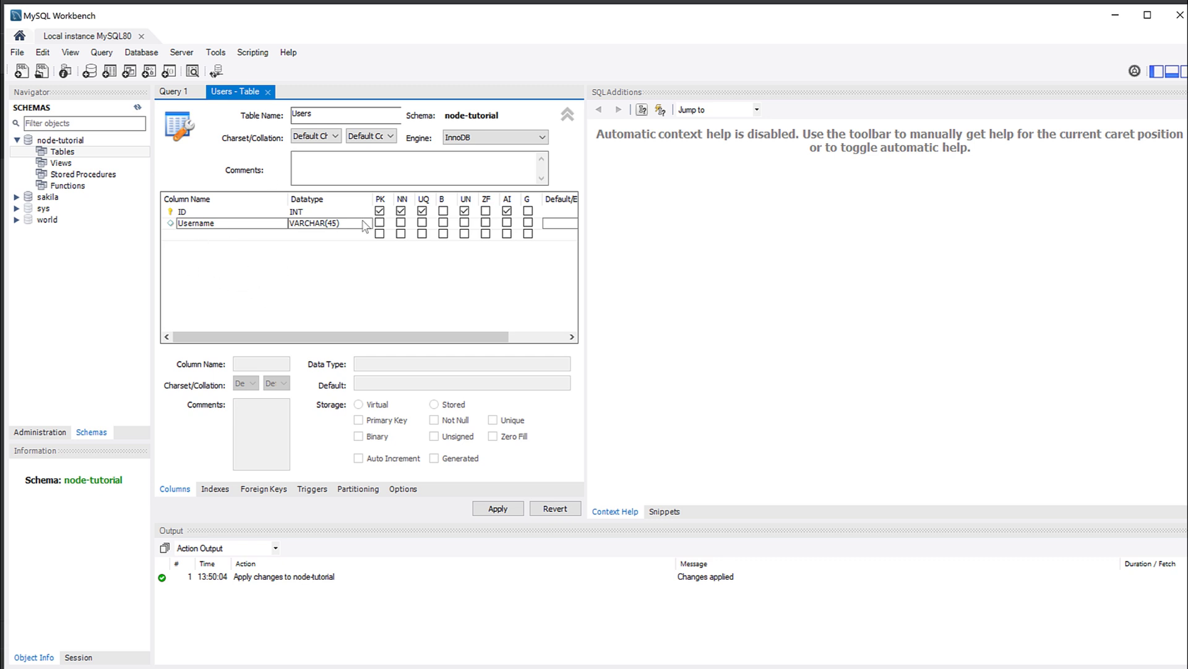
click(94, 321)
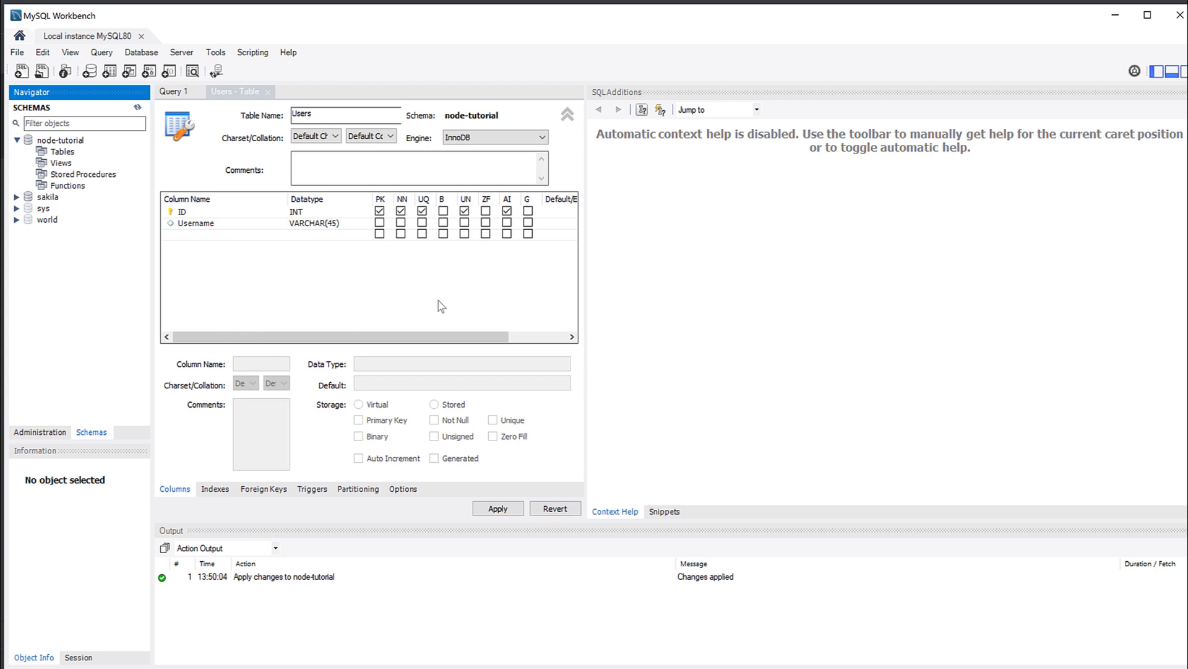
click(489, 508)
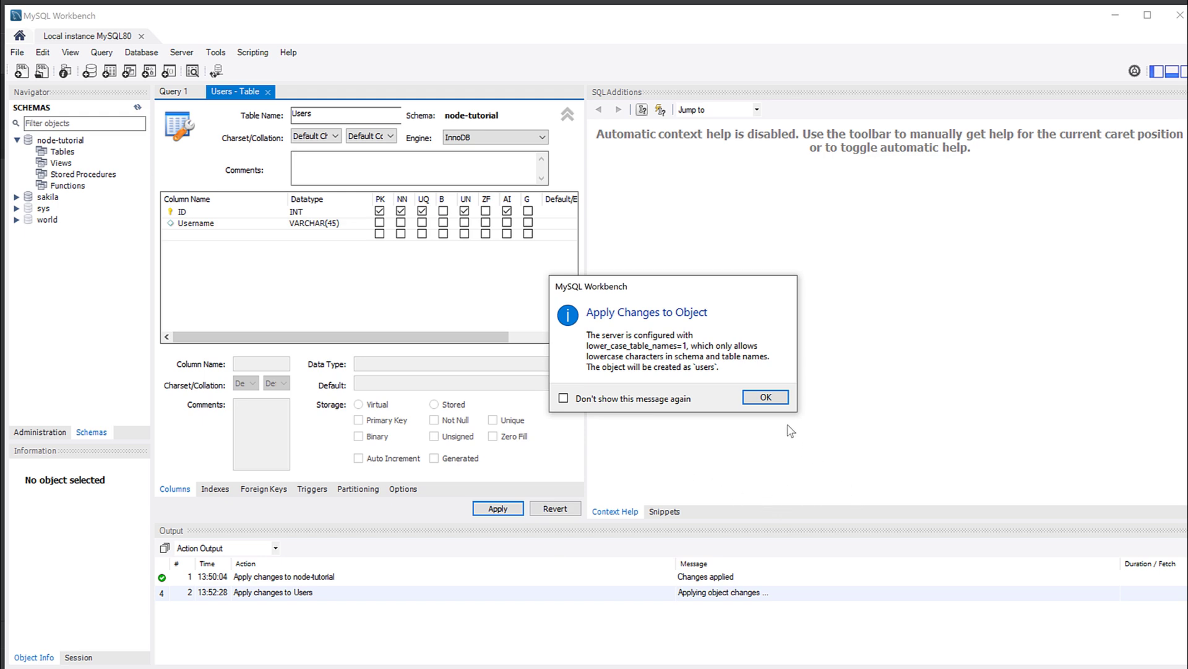
click(750, 404)
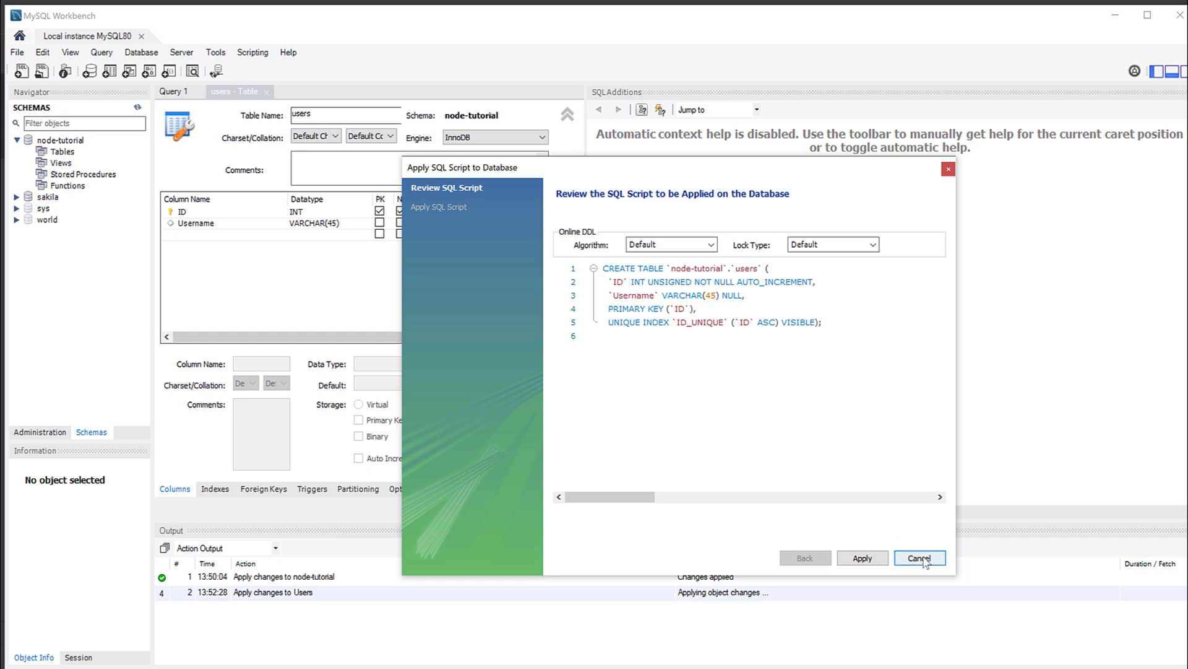
click(920, 557)
Rename the table's two columns in lowercase as id and username.
click(190, 211)
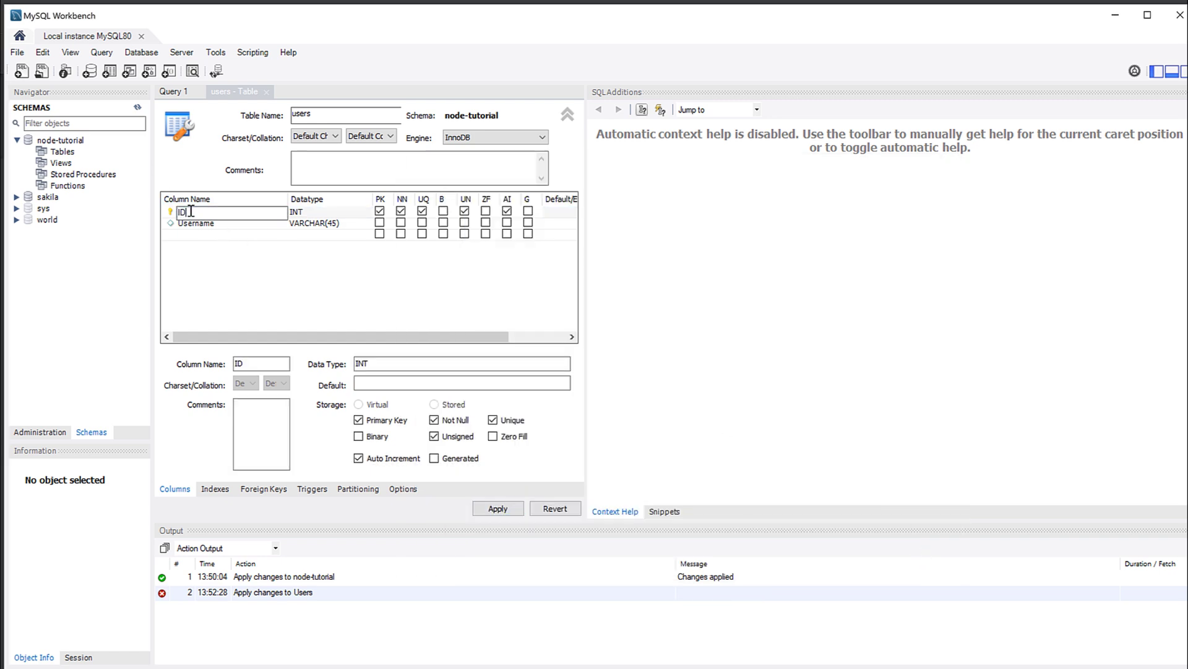
text(id)
key(Tab)
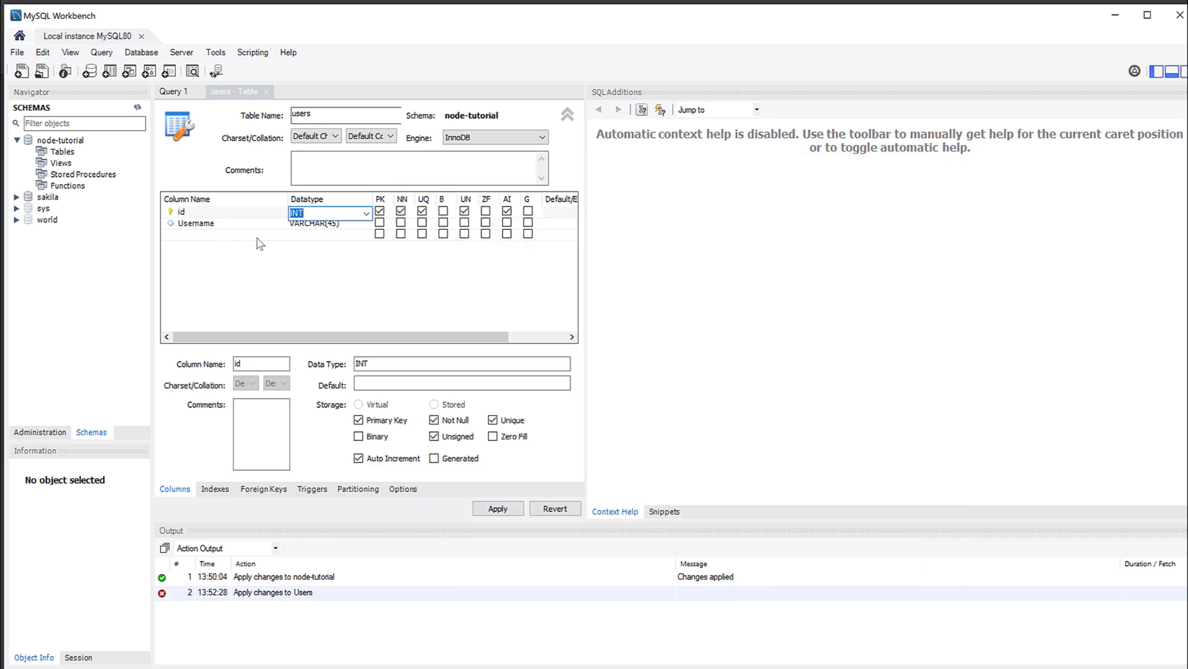
click(218, 228)
click(217, 227)
key(Home)
key(Delete)
text(u)
key(Tab)
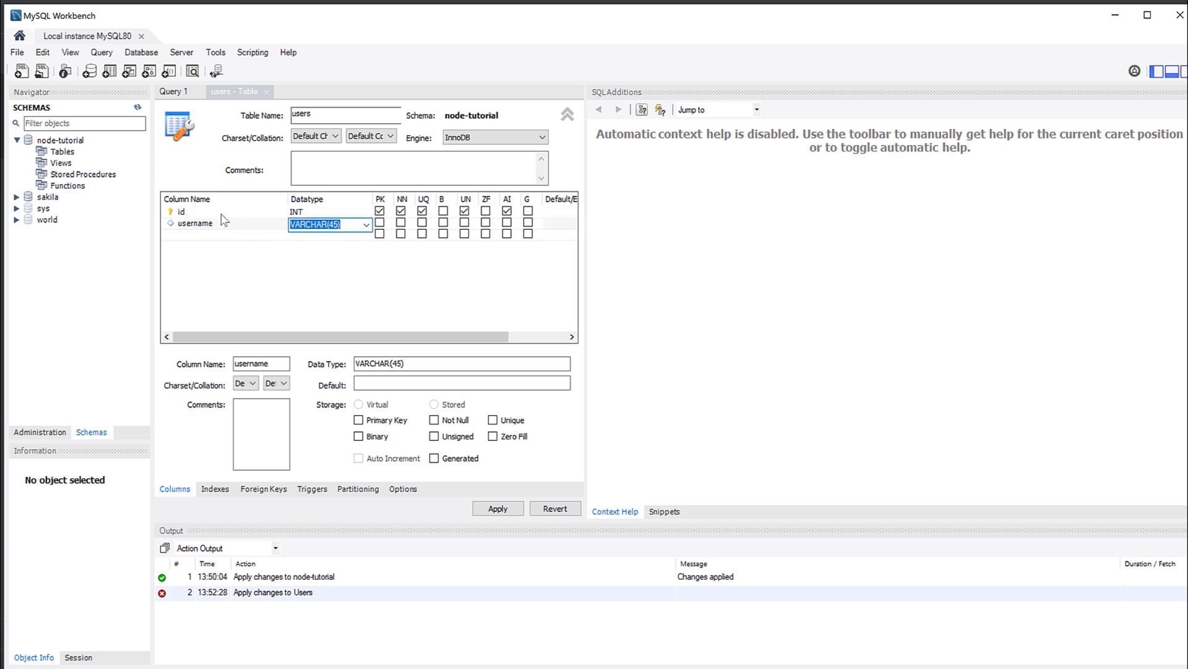
Apply the users table definition to the node-tutorial database with the default algorithm and lock type.
click(499, 507)
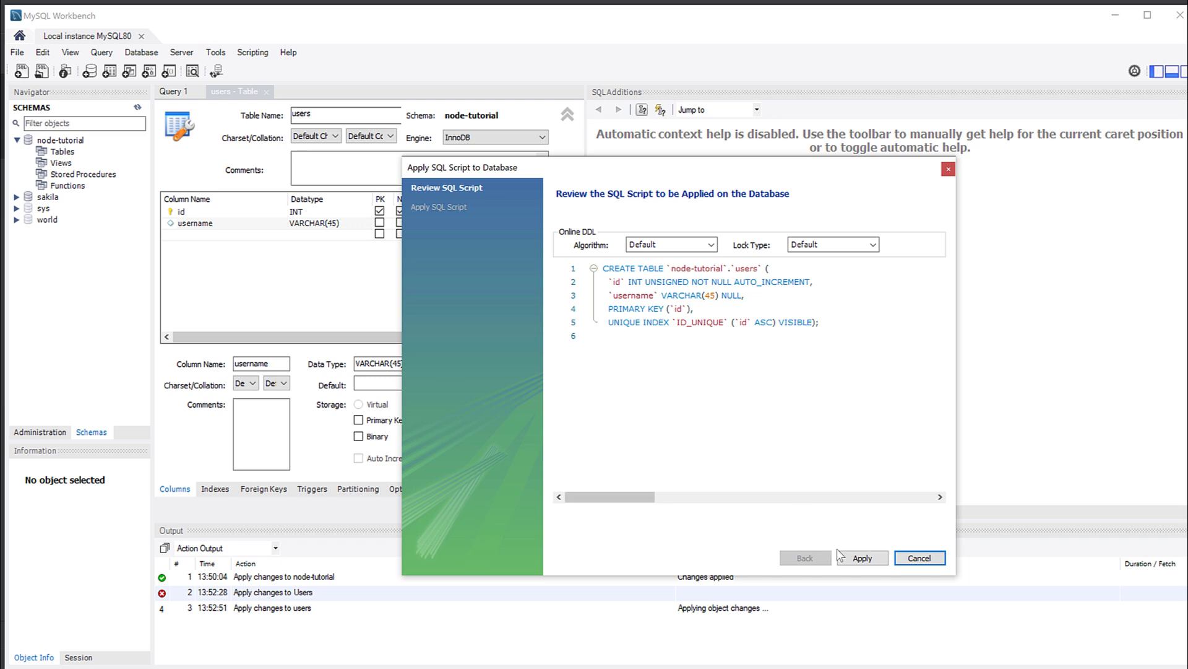
click(862, 558)
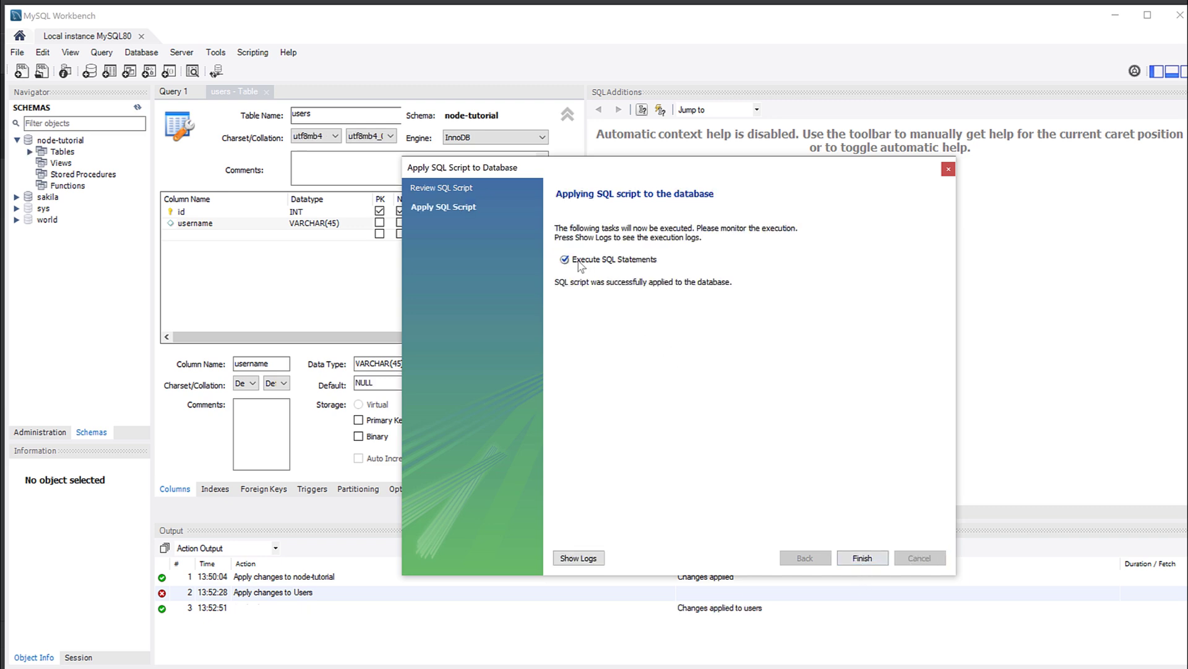
click(862, 558)
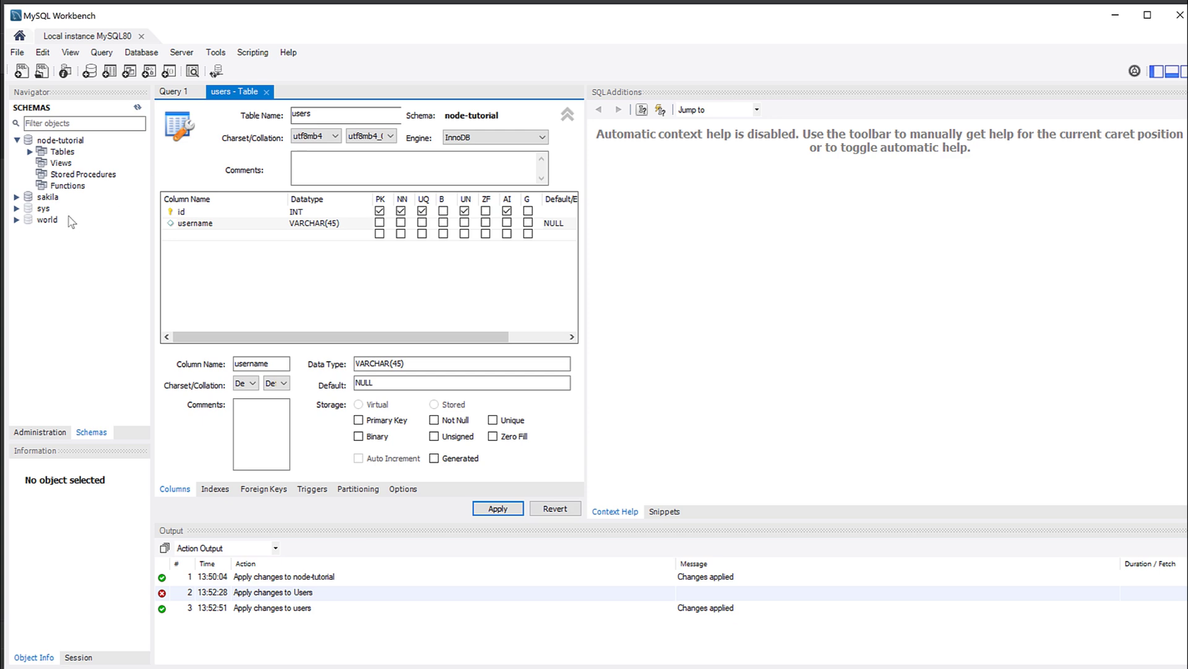
Expand the node-tutorial tables in the schema tree down to the columns of the users table.
click(29, 153)
click(30, 152)
click(62, 164)
click(44, 163)
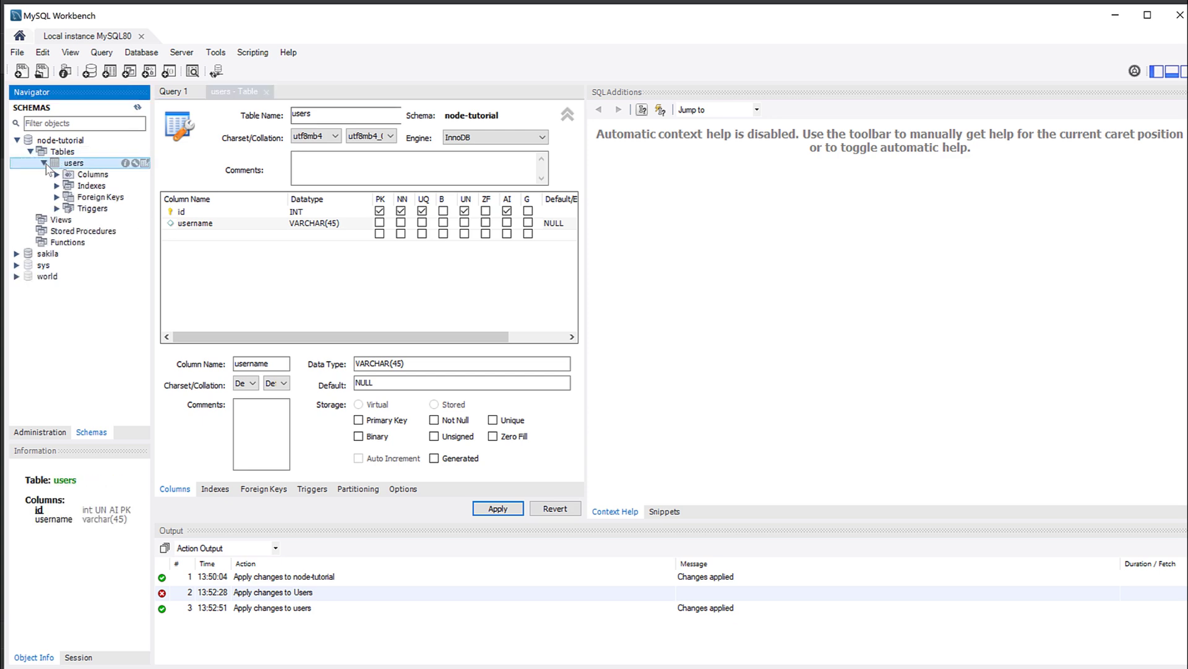
double_click(76, 165)
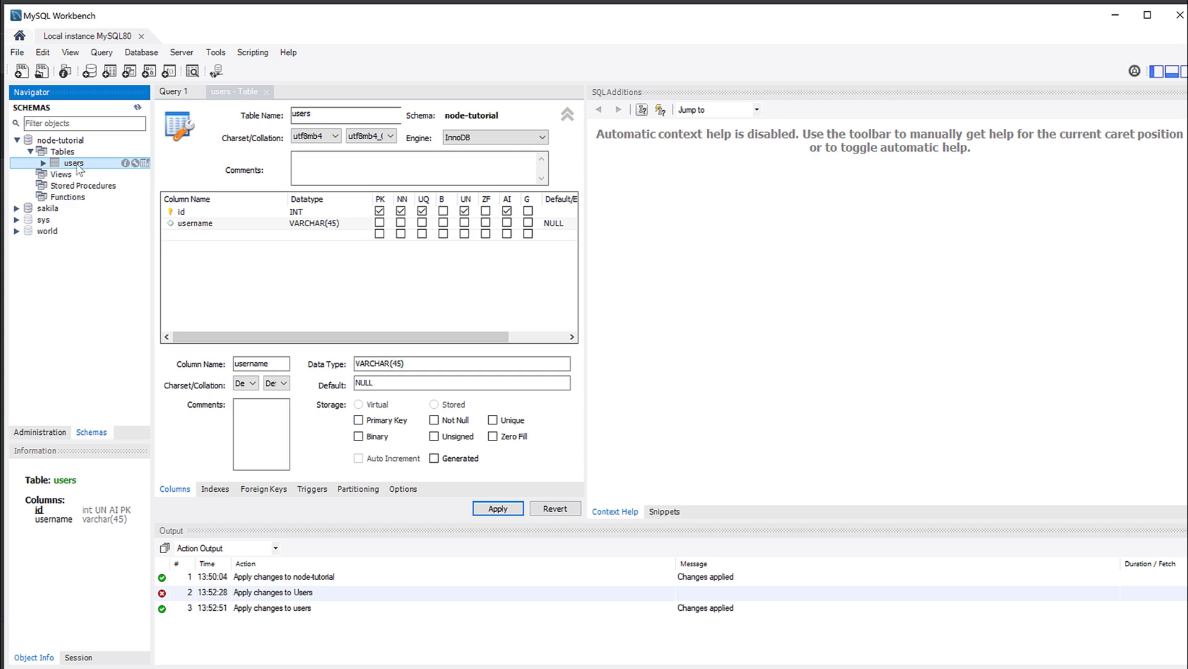
double_click(77, 164)
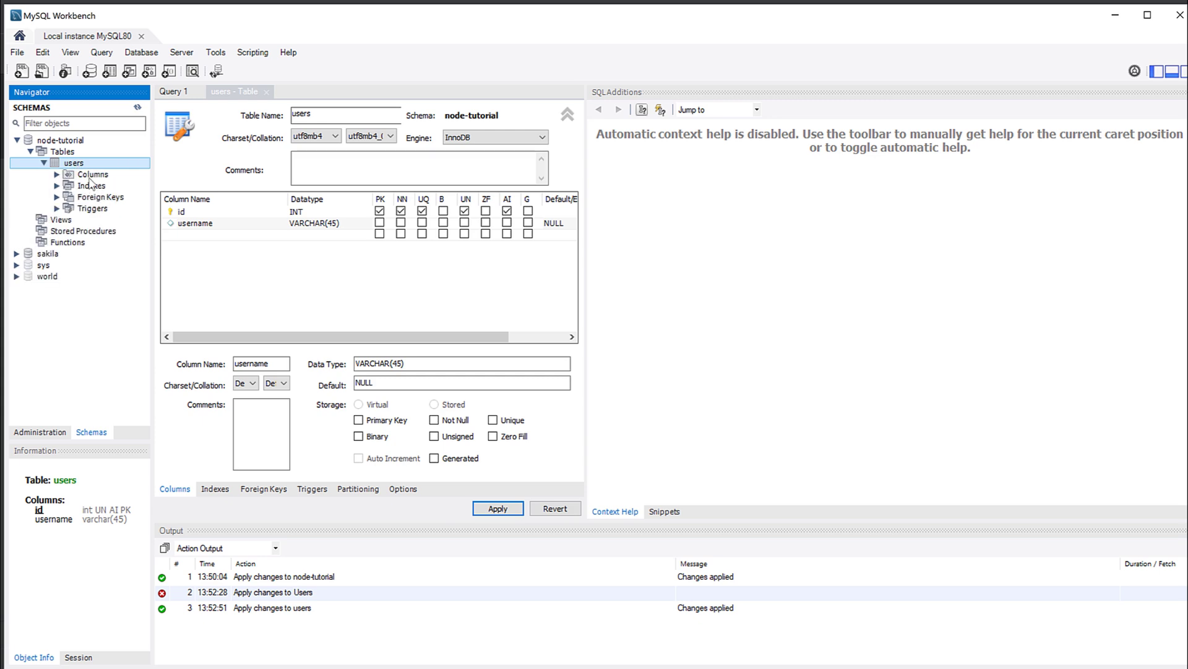
double_click(88, 177)
double_click(83, 179)
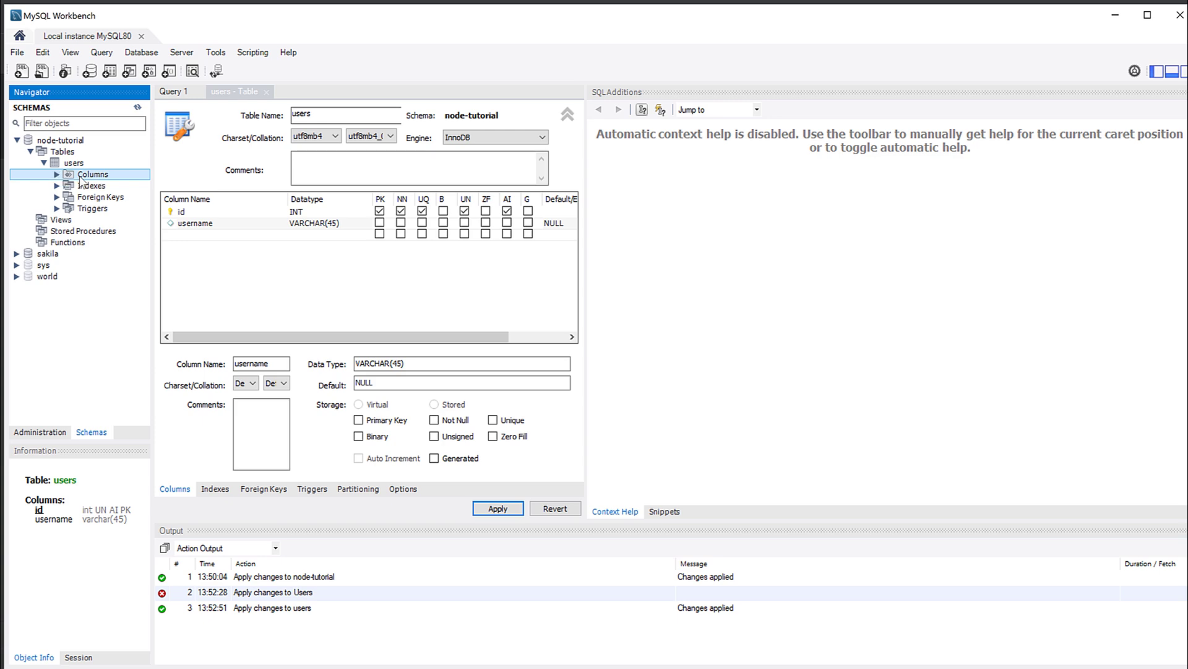
double_click(99, 177)
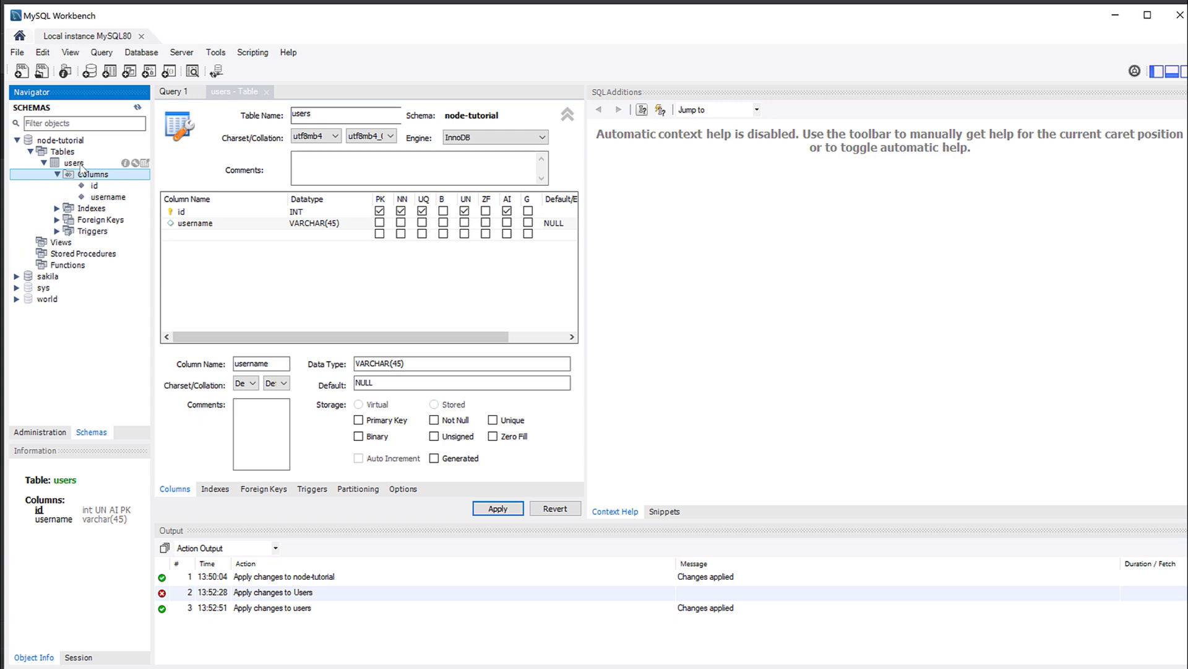
Query the rows of the users table with the 1000-row limit and run the SELECT statement again.
click(80, 165)
right_click(81, 165)
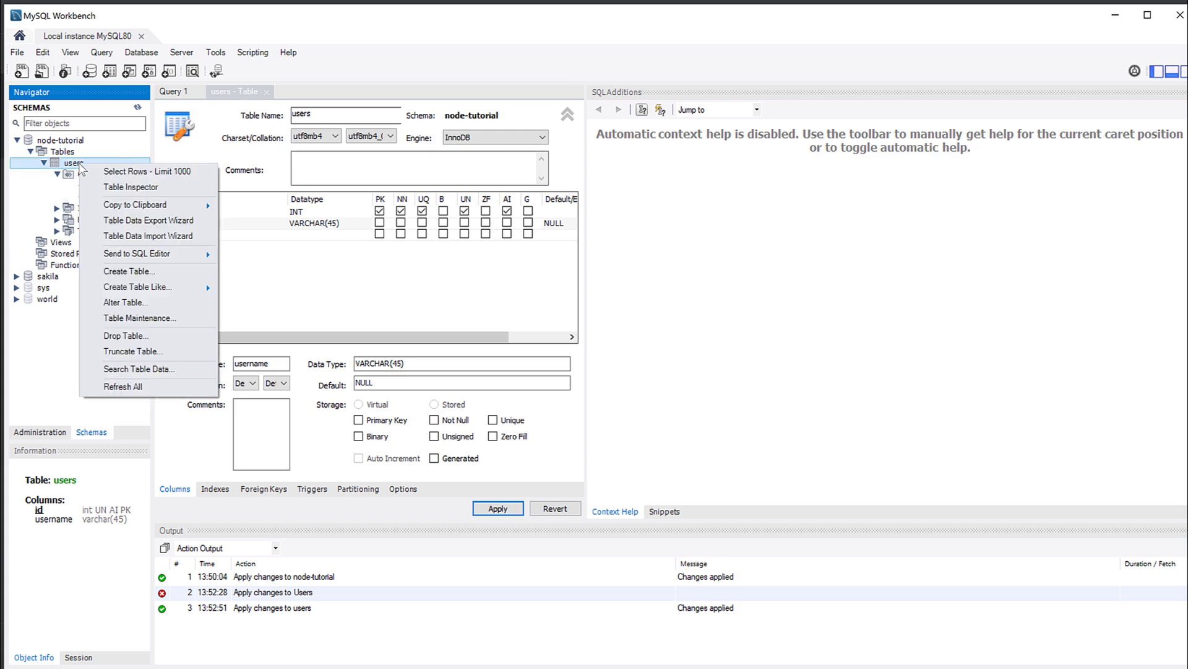
click(121, 169)
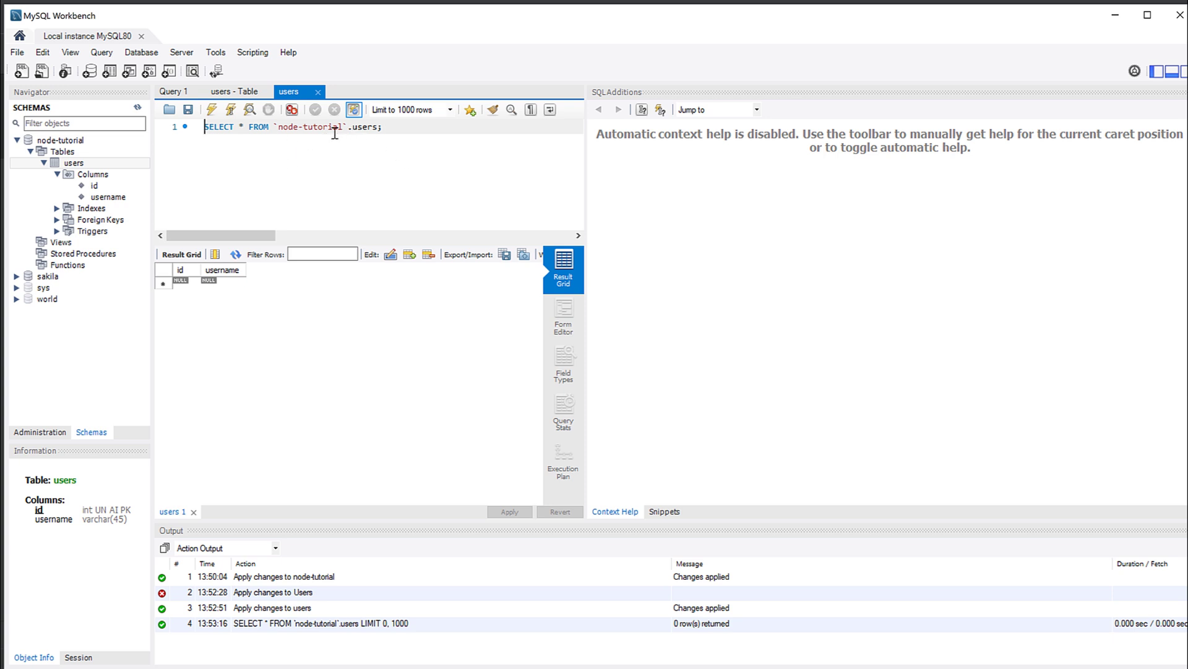
drag(272, 127, 347, 130)
click(419, 167)
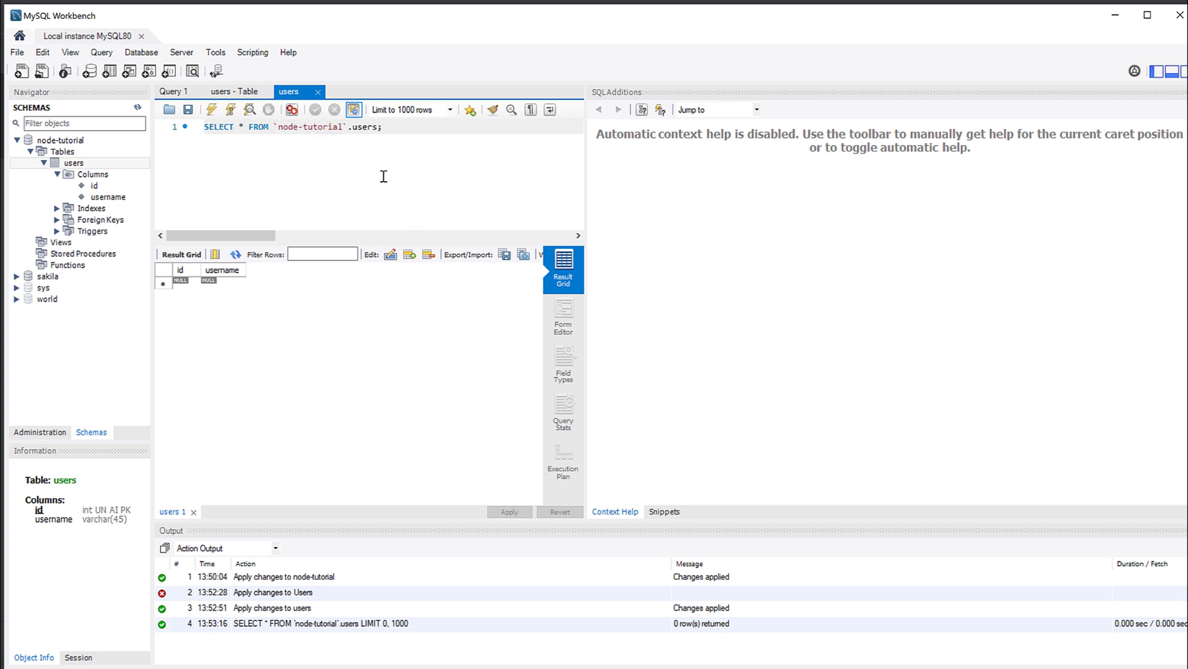
click(212, 109)
click(212, 110)
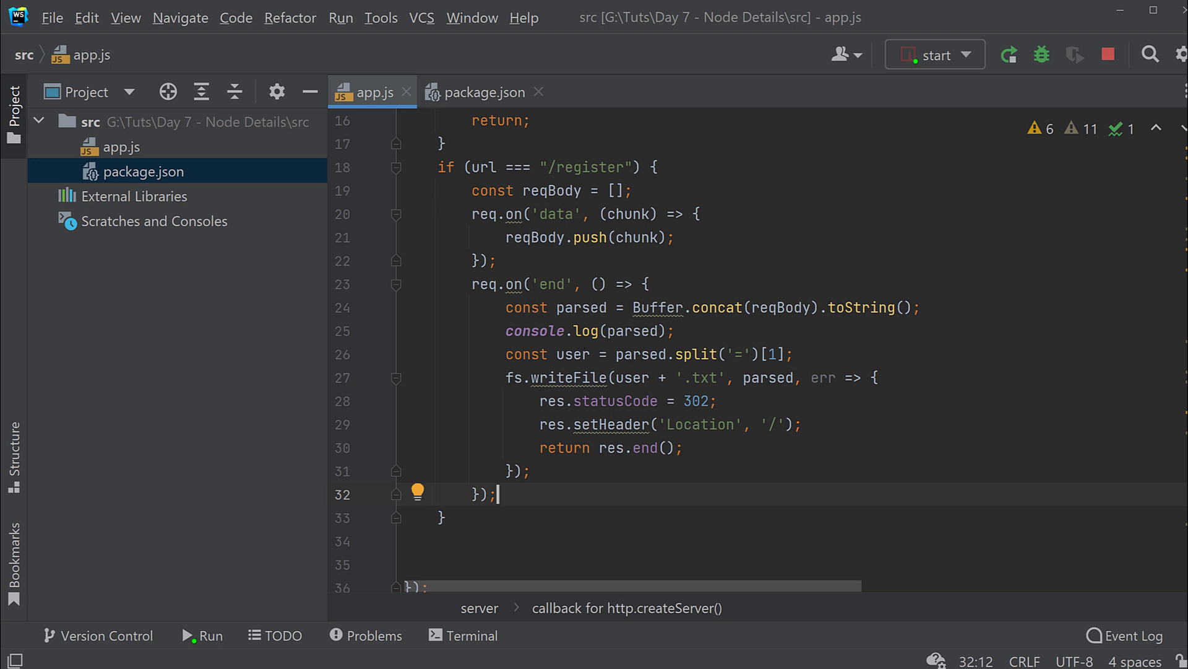
drag(523, 401, 879, 474)
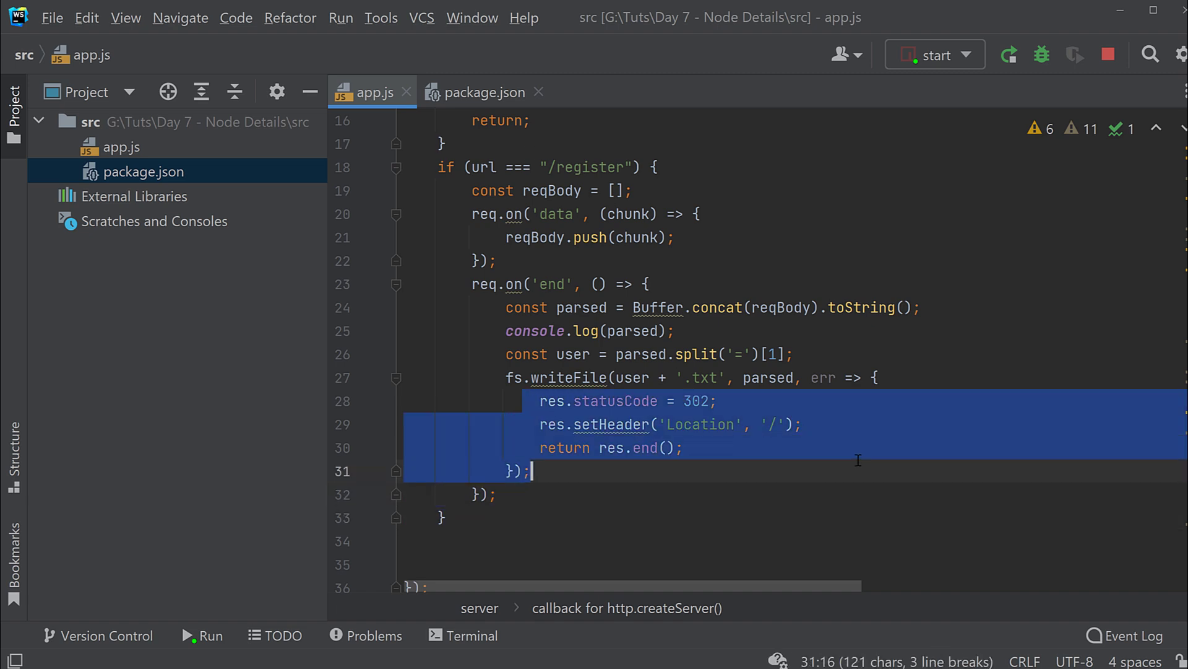
click(632, 448)
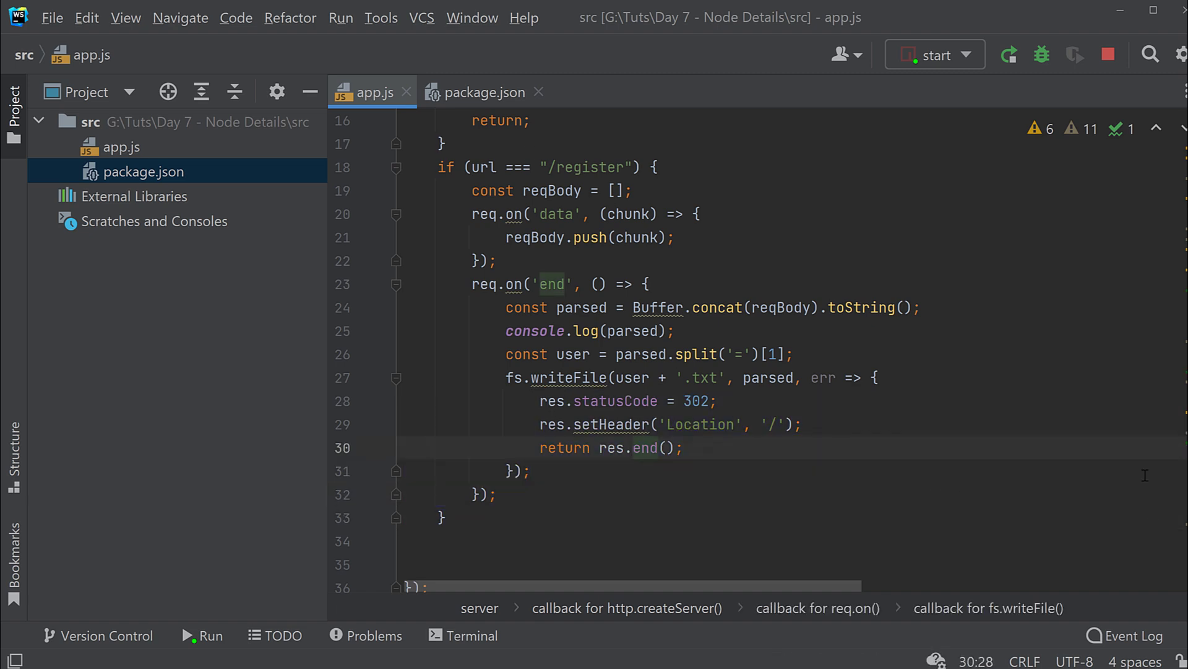
In WebStorm, require the 'mysql2' module as a constant named mysql below the fs import in app.js.
scroll(743, 278, up, 5)
click(648, 146)
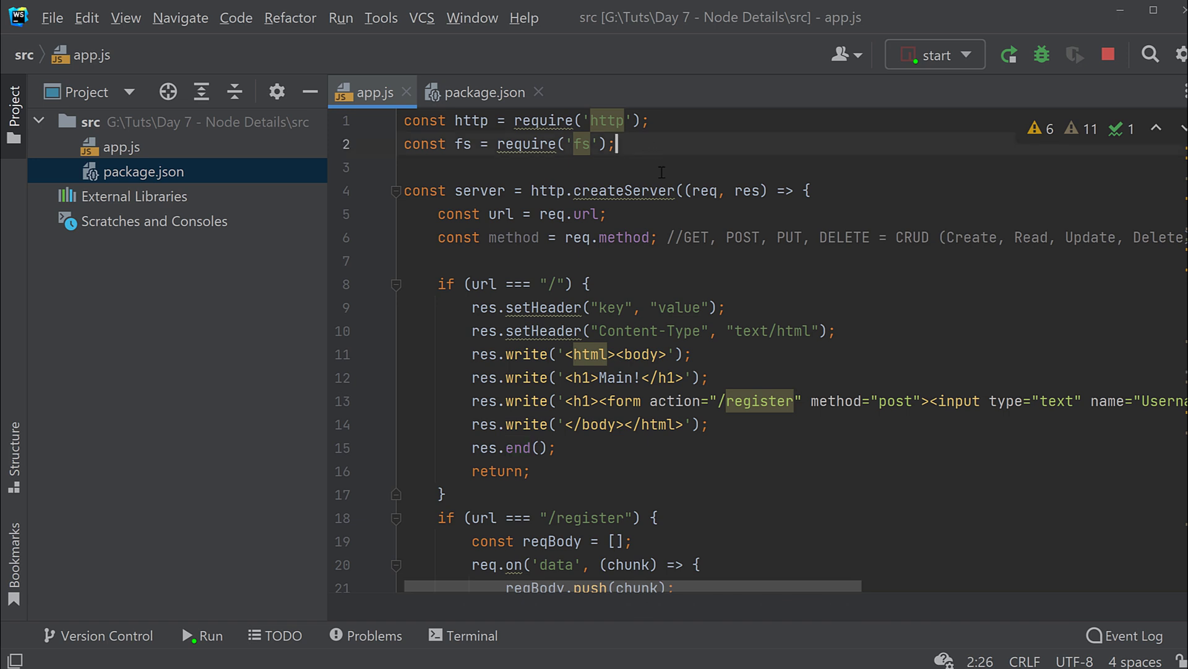
key(Return)
text(const)
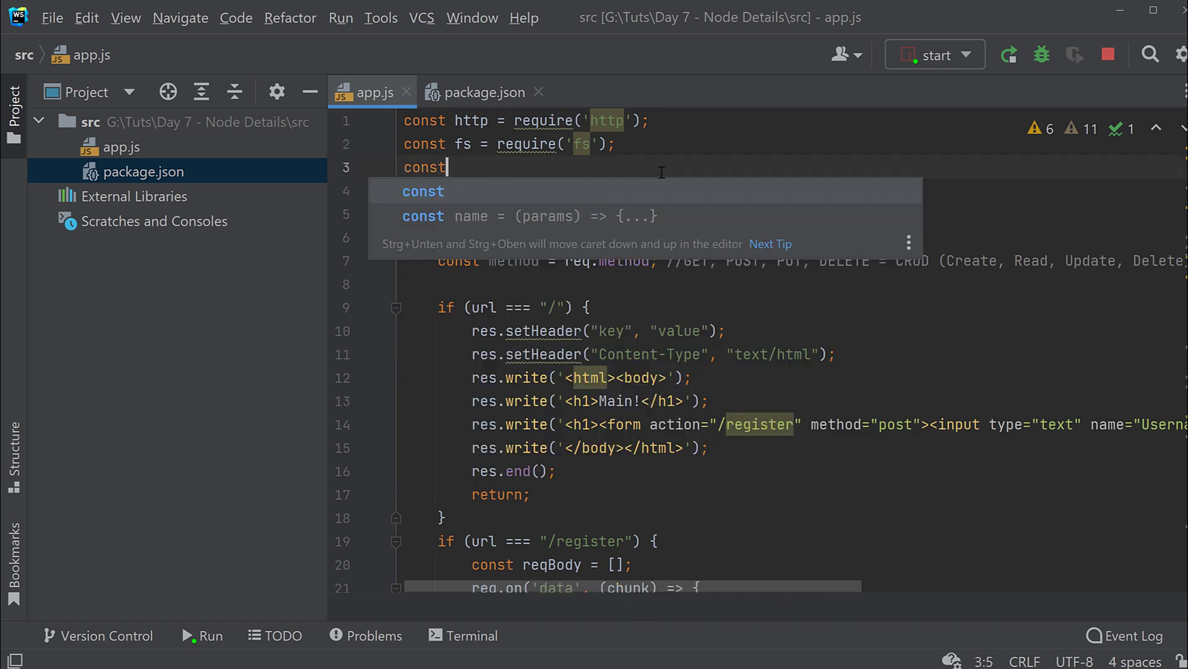
text( mysql = req)
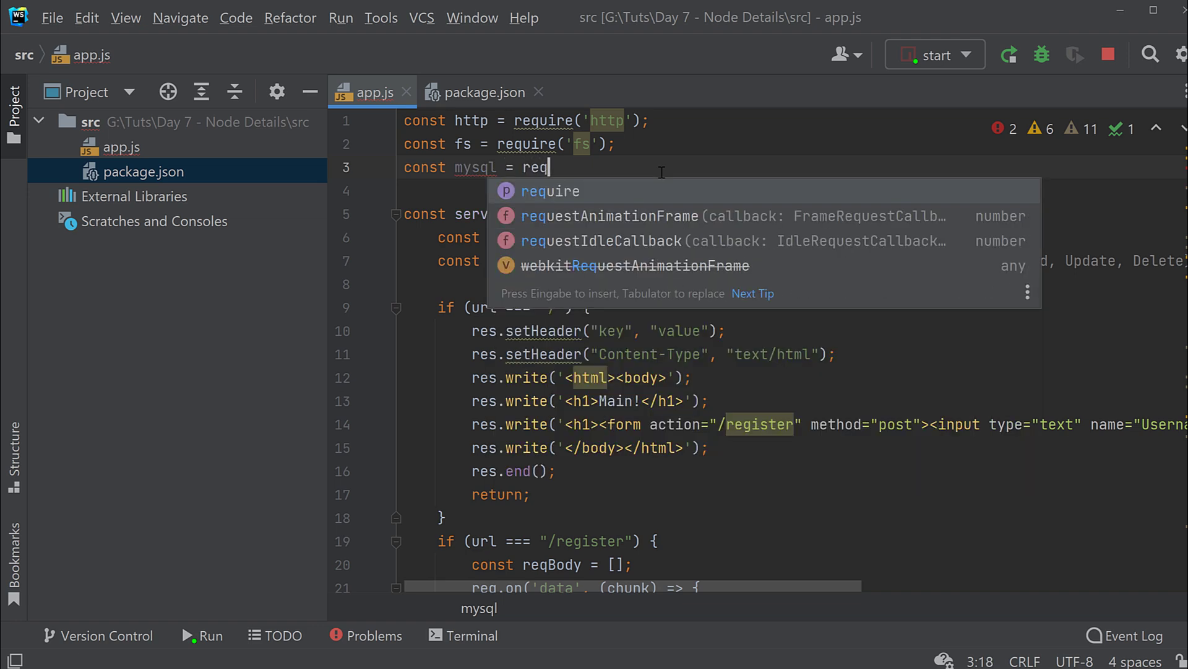
key(Return)
text(())
text('mysql)
text(2');)
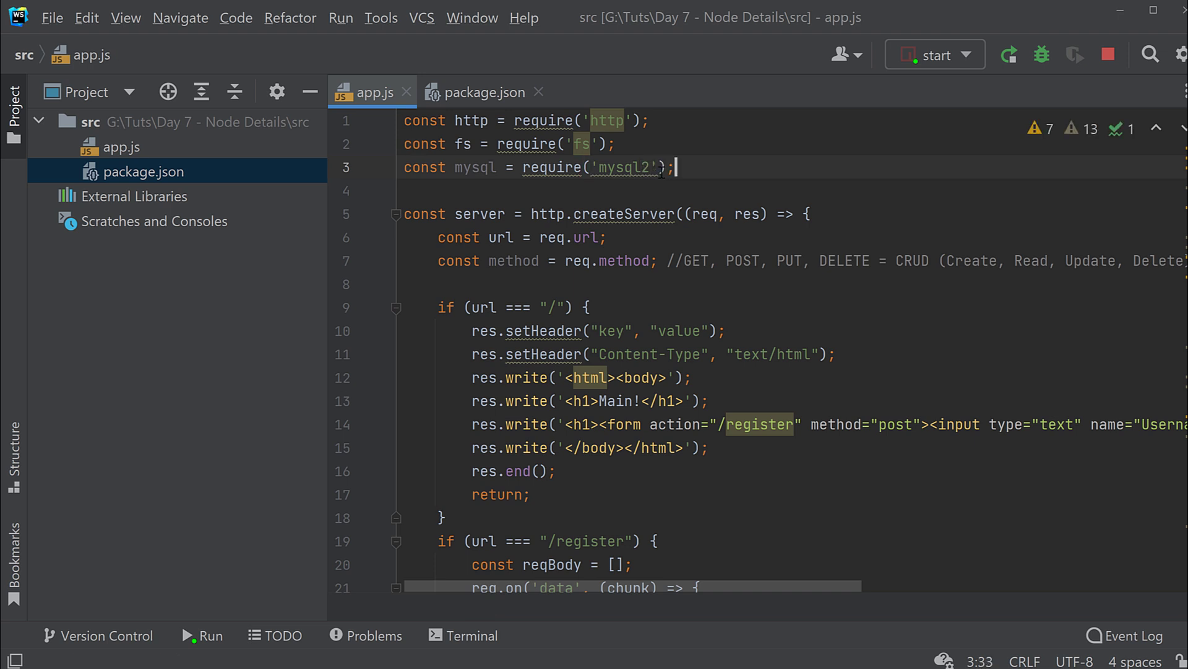
Install the missing mysql2 module through the editor's suggested fix, and briefly check the terminal.
mouse_move(624, 166)
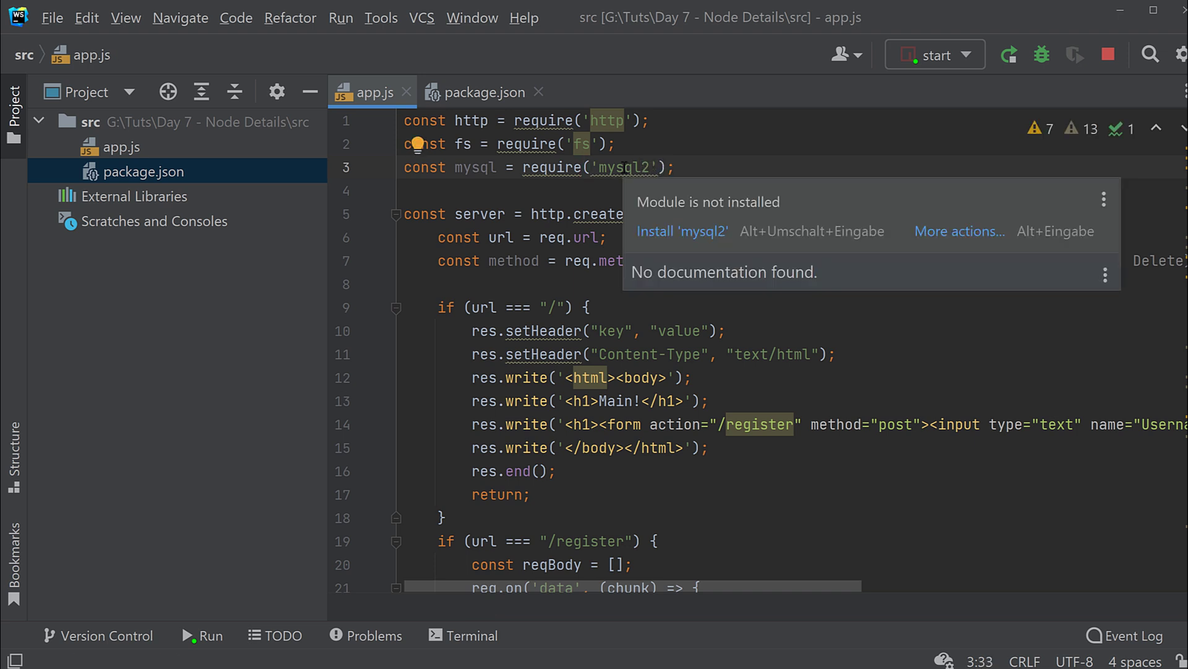
click(666, 232)
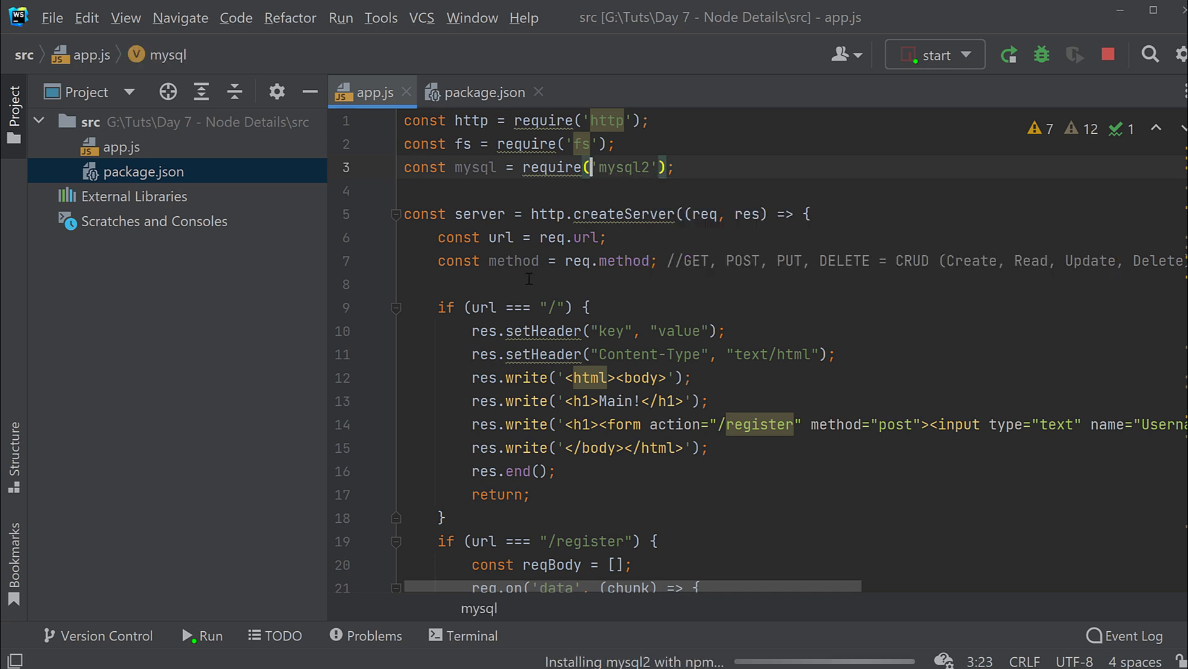
click(464, 635)
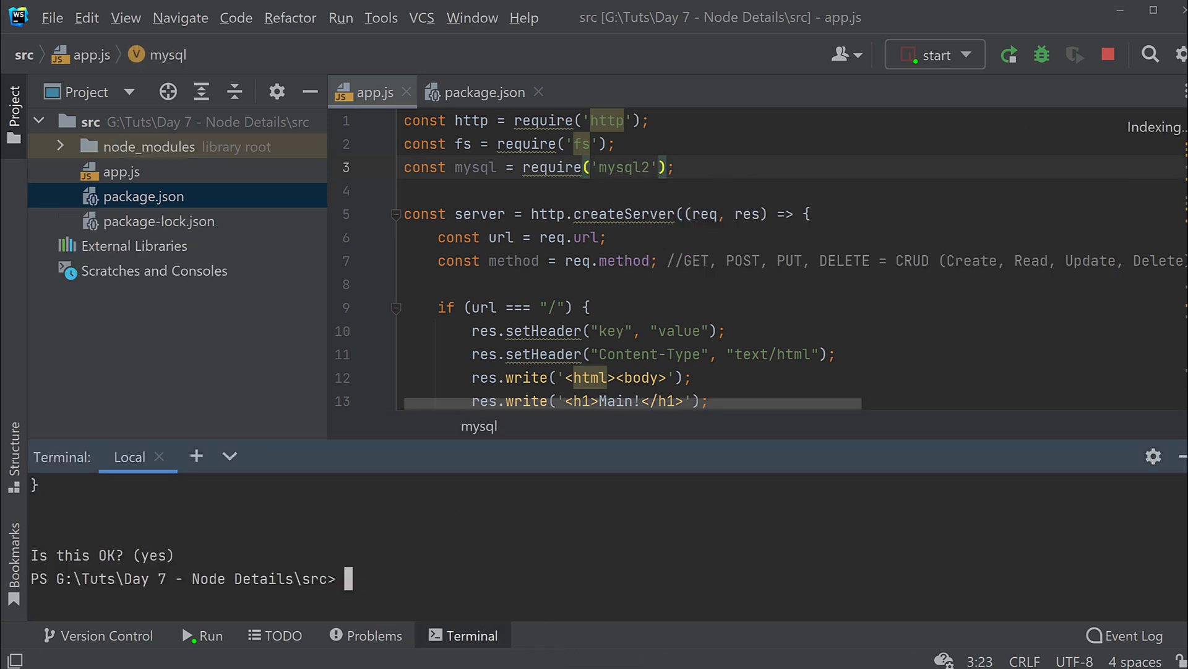
click(470, 635)
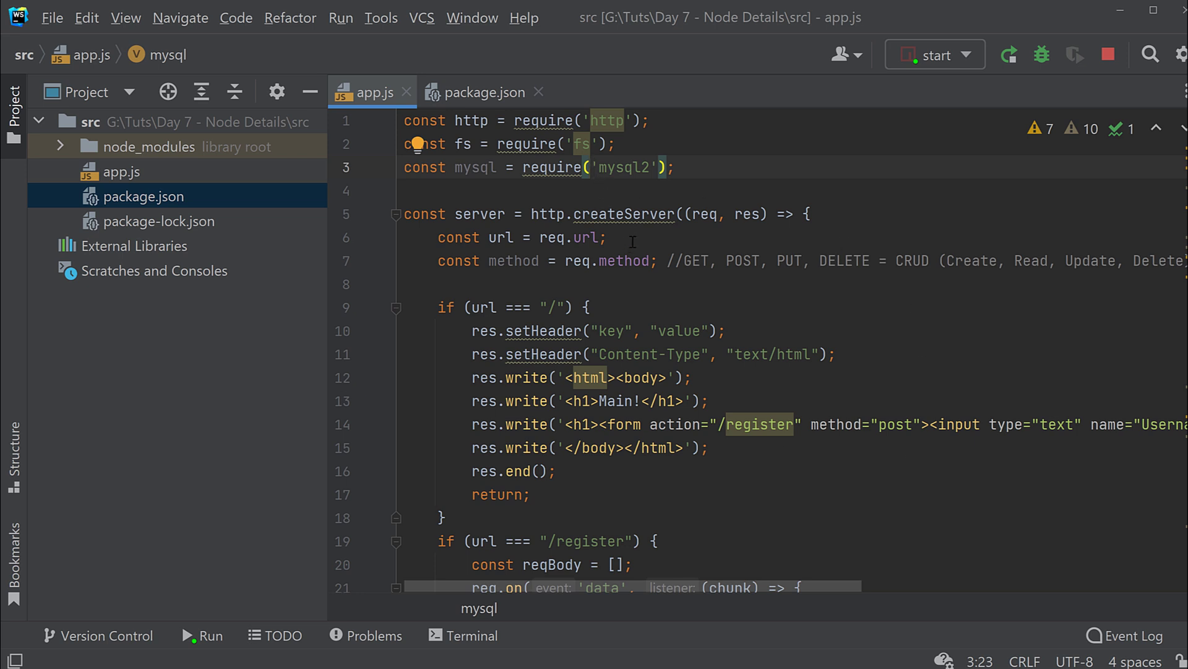
Start declaring a constant named pool between the mysql2 import and the server declaration.
key(End)
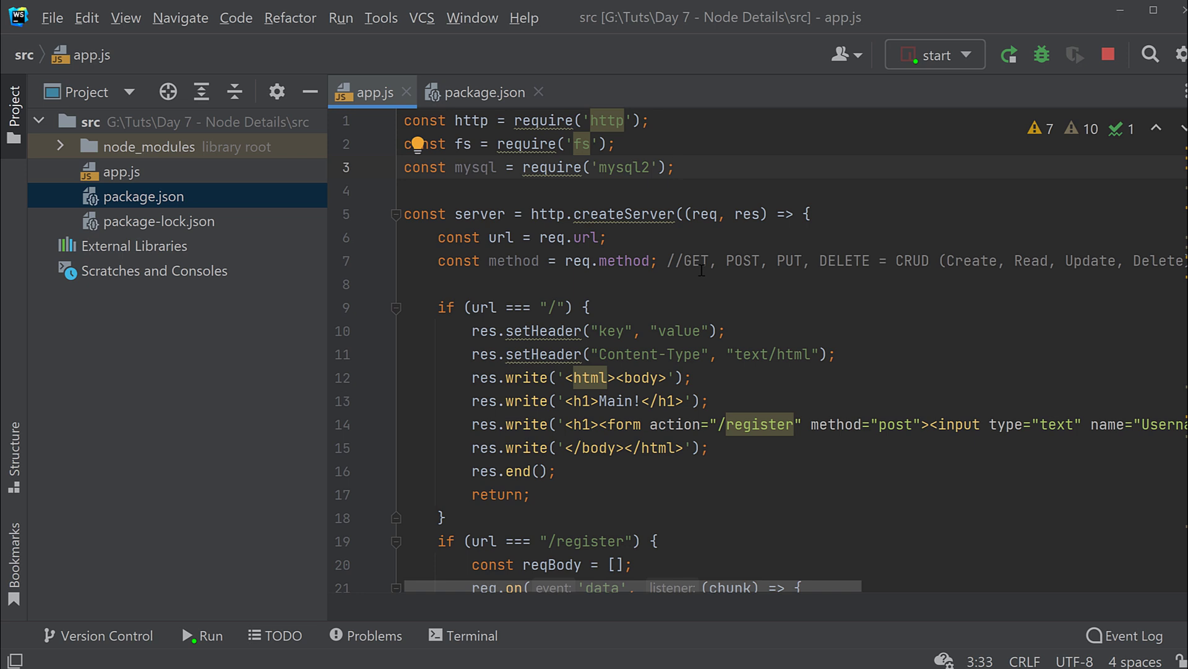
key(Return)
key(Return)
text(c)
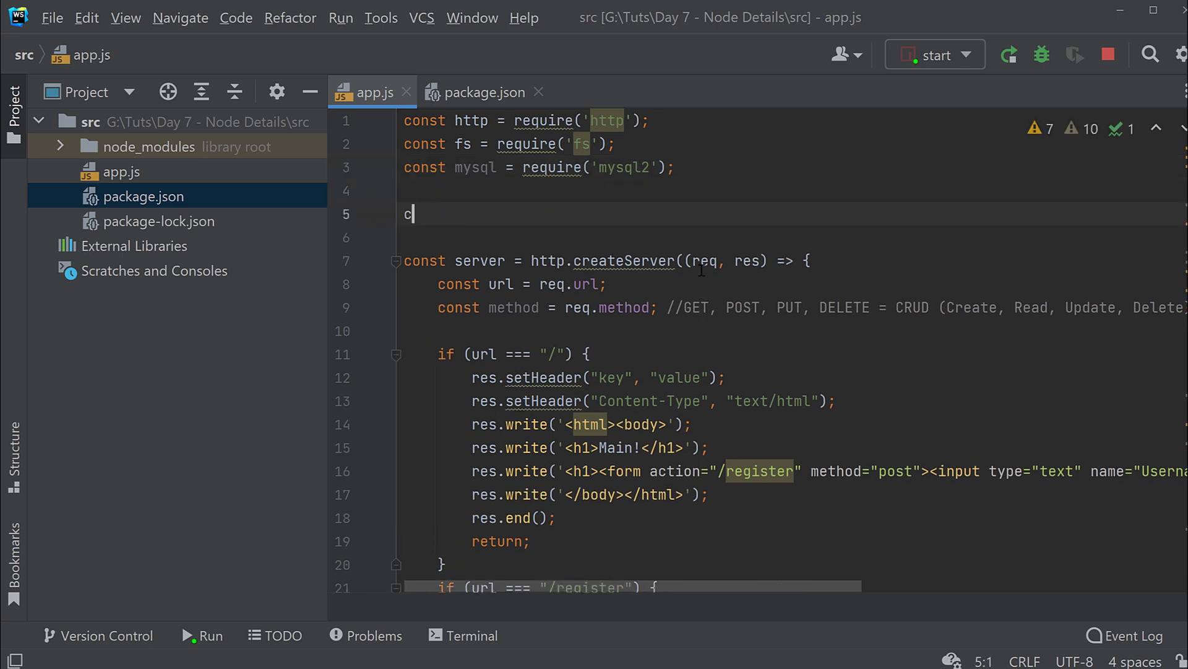
text(onst poo)
key(BackSpace)
text(ol =)
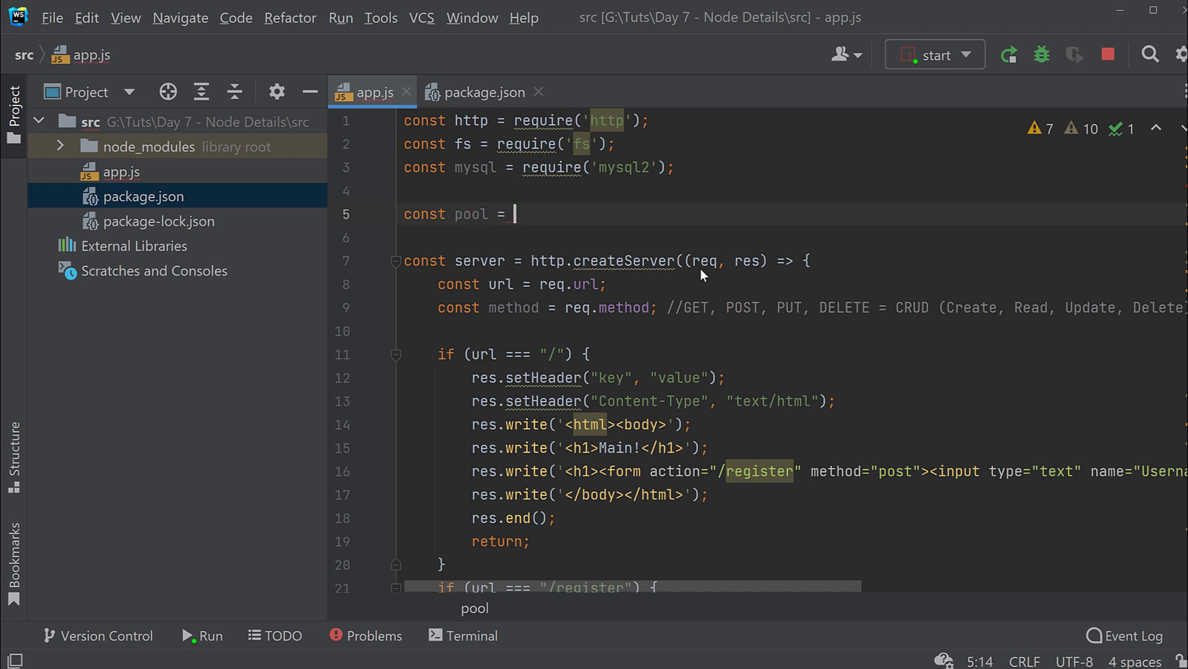